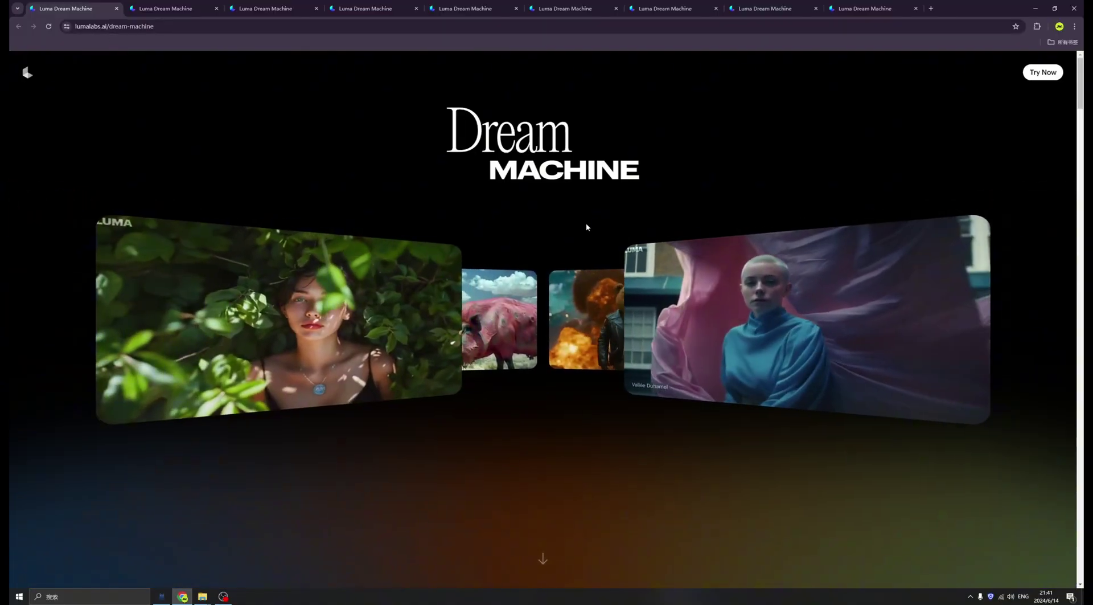
Scroll up and down through the current Luma Dream Machine page.
scroll(617, 262, down, 4)
scroll(617, 261, up, 3)
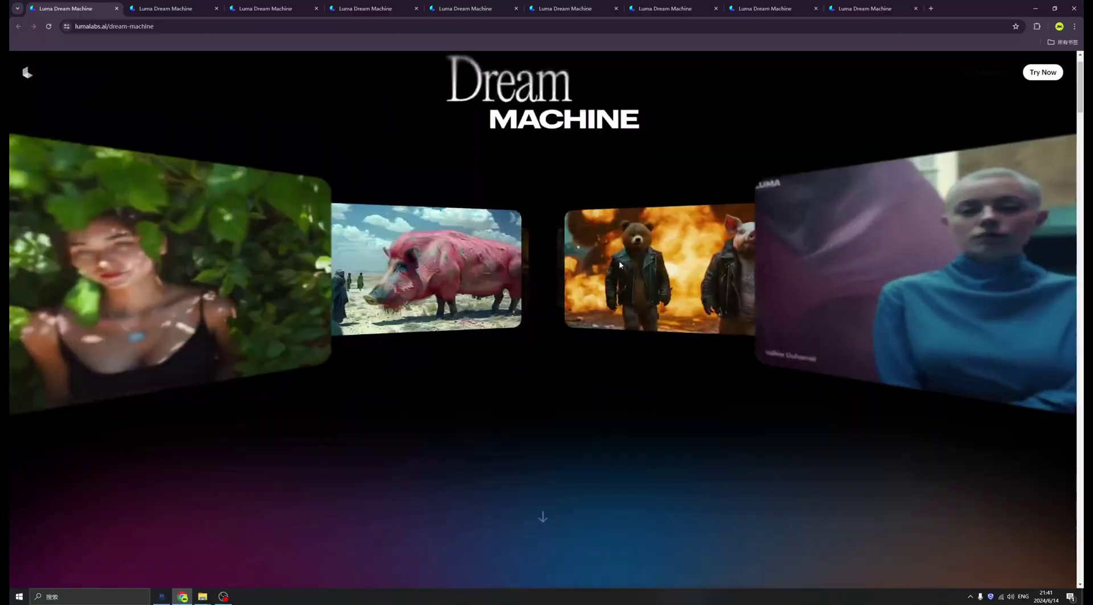
scroll(620, 261, down, 2)
scroll(625, 287, up, 1)
scroll(627, 295, down, 1)
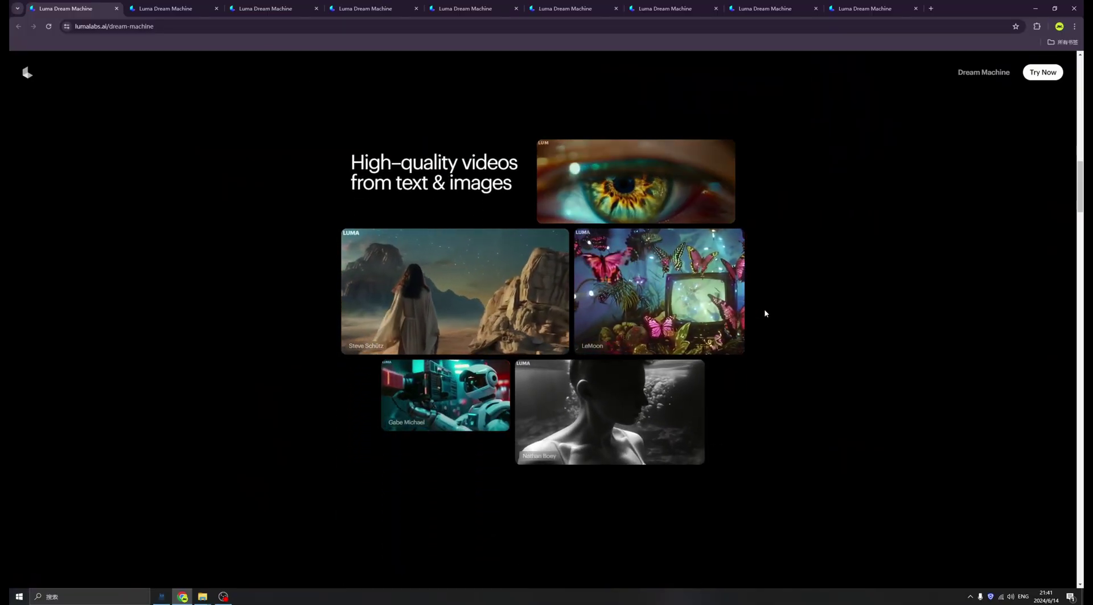
scroll(764, 312, down, 5)
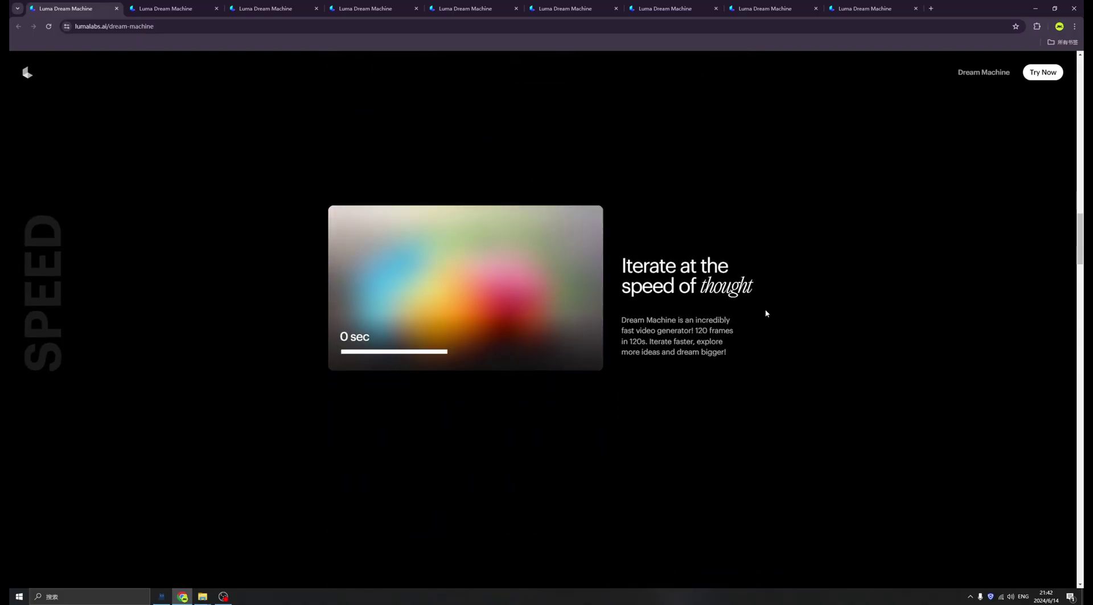
scroll(766, 313, down, 2)
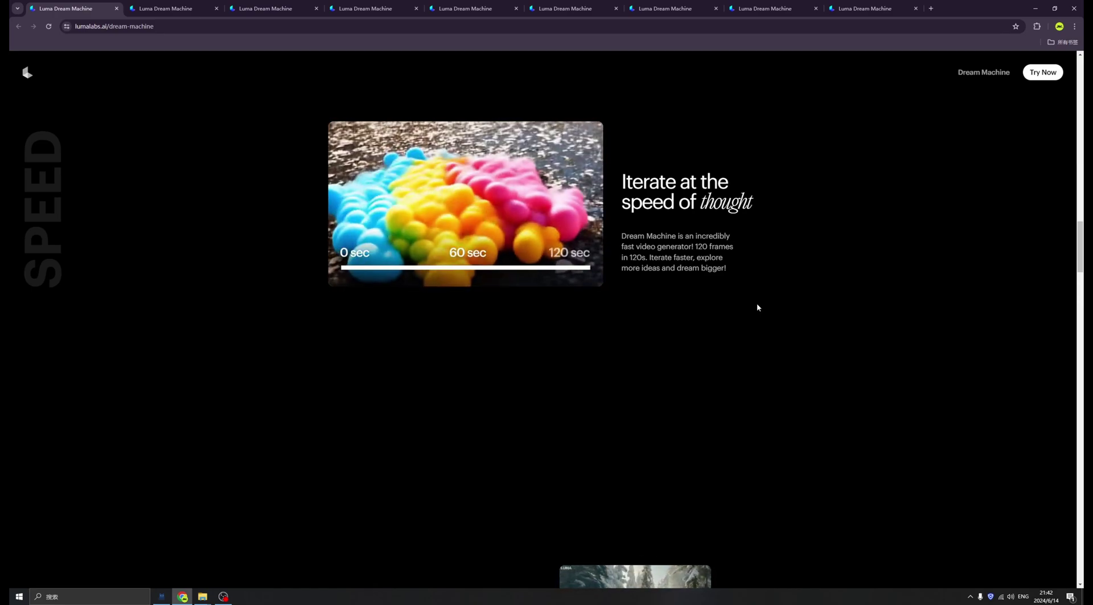
scroll(757, 307, down, 5)
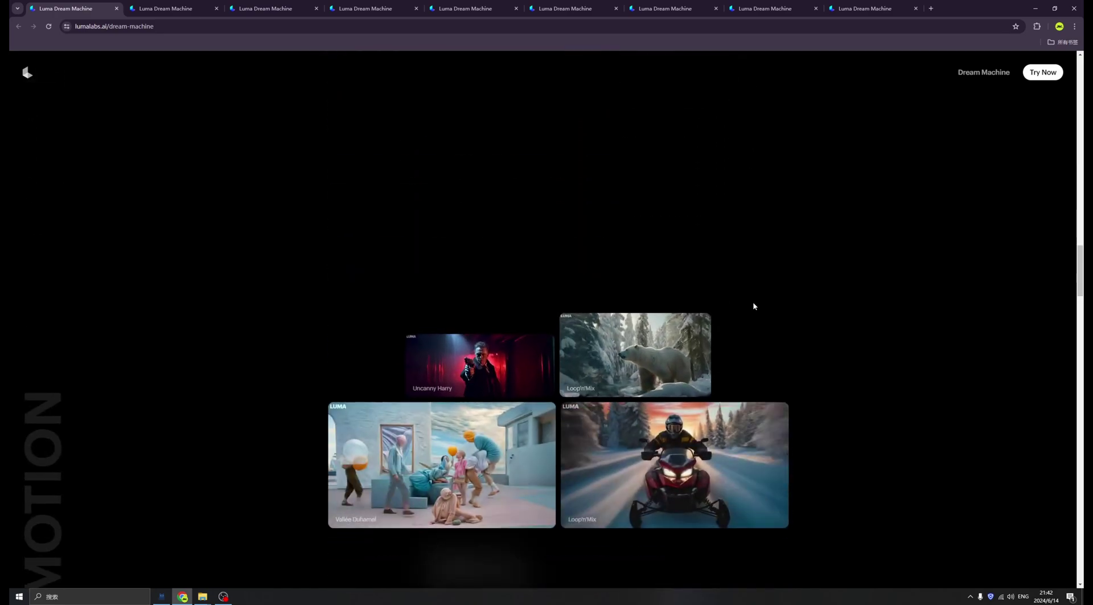
scroll(753, 305, down, 4)
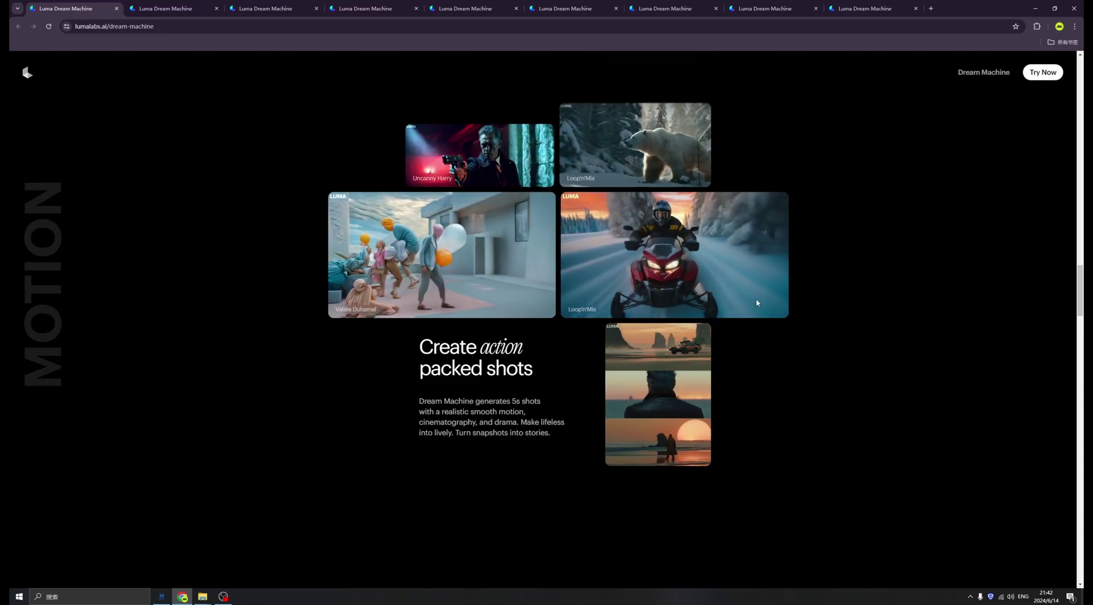
scroll(757, 303, down, 9)
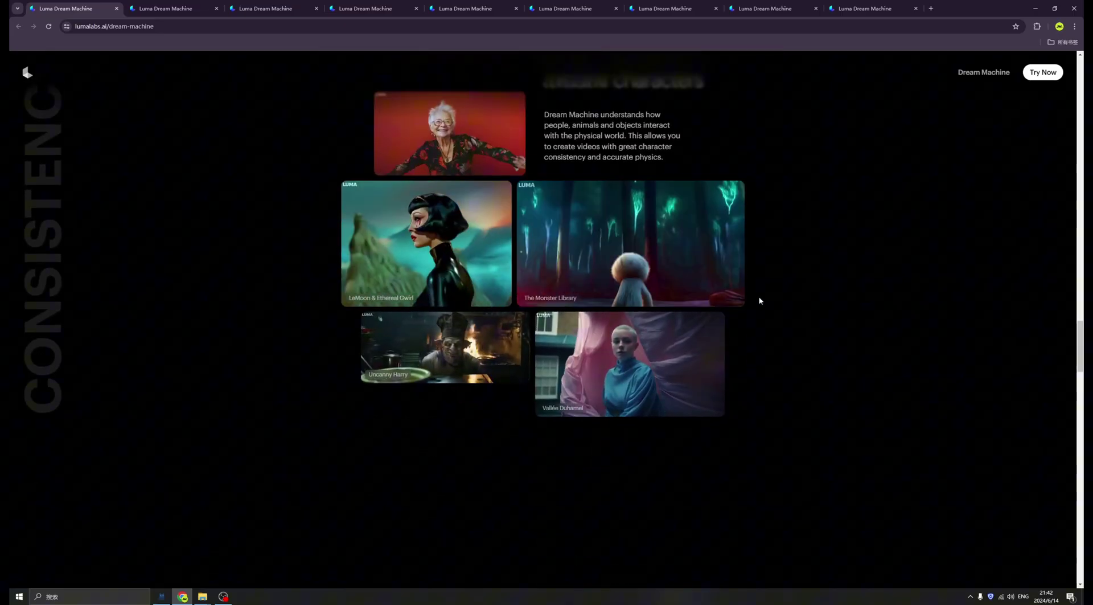
scroll(760, 300, down, 10)
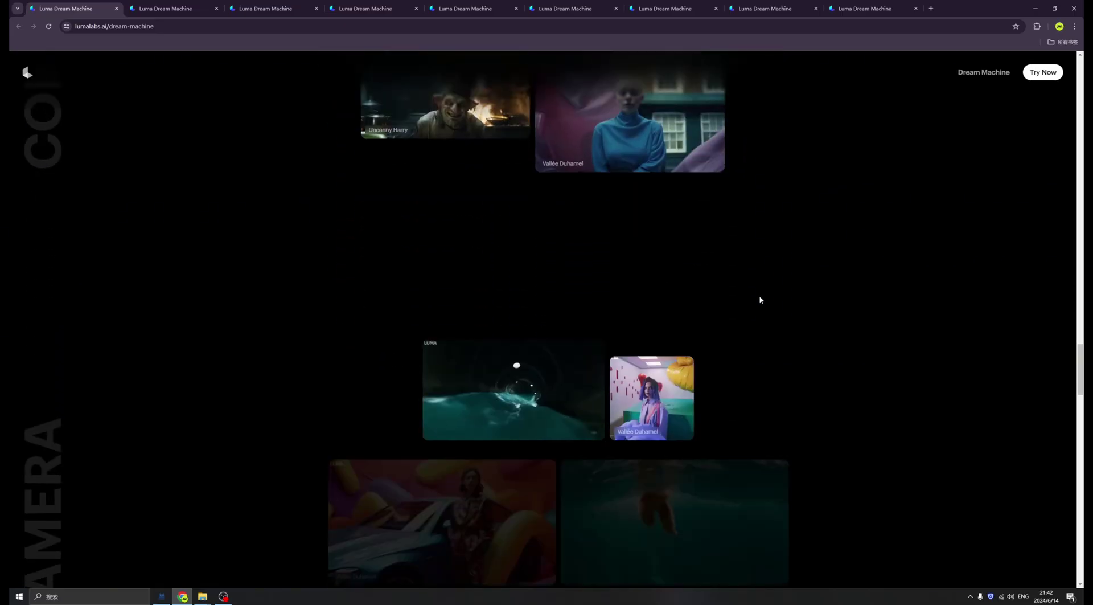
scroll(760, 300, down, 3)
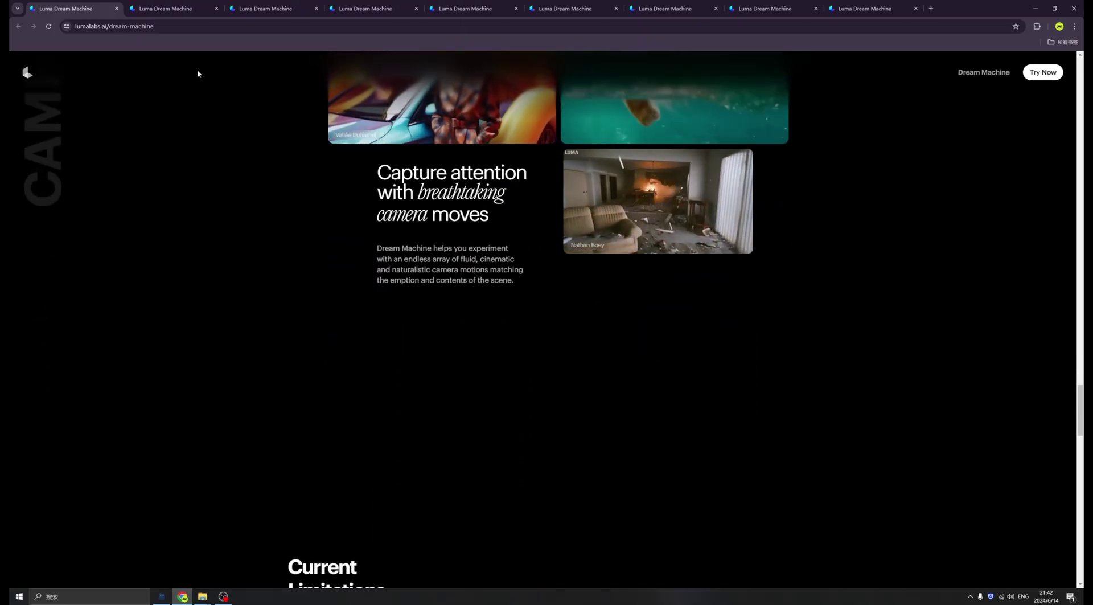
scroll(774, 256, up, 4)
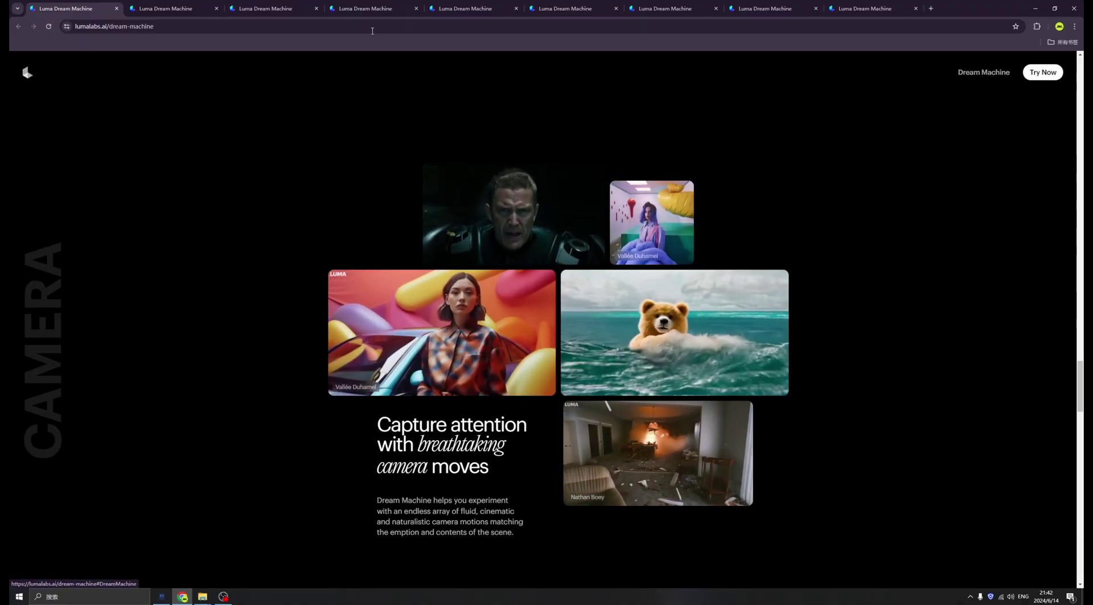
Switch to the Your Creations gallery and browse its creations.
click(169, 15)
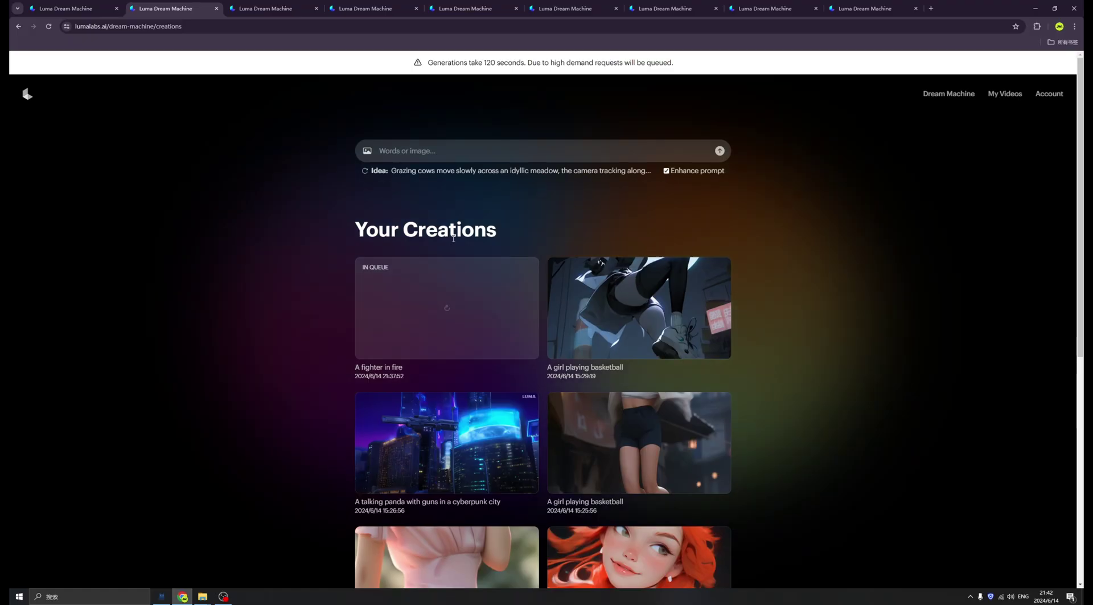
scroll(803, 345, down, 6)
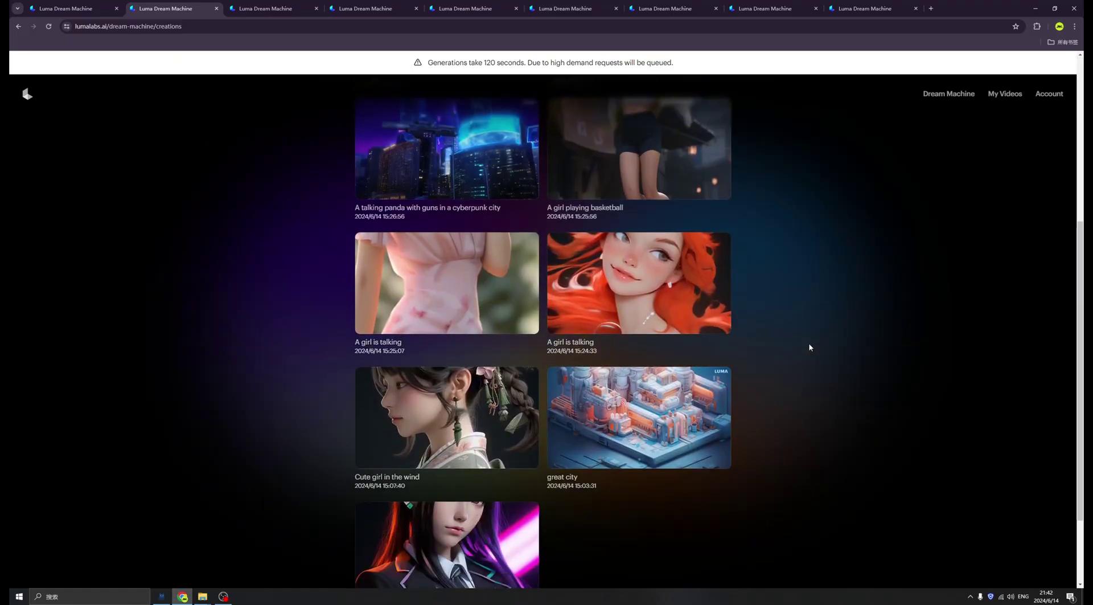
scroll(809, 345, up, 7)
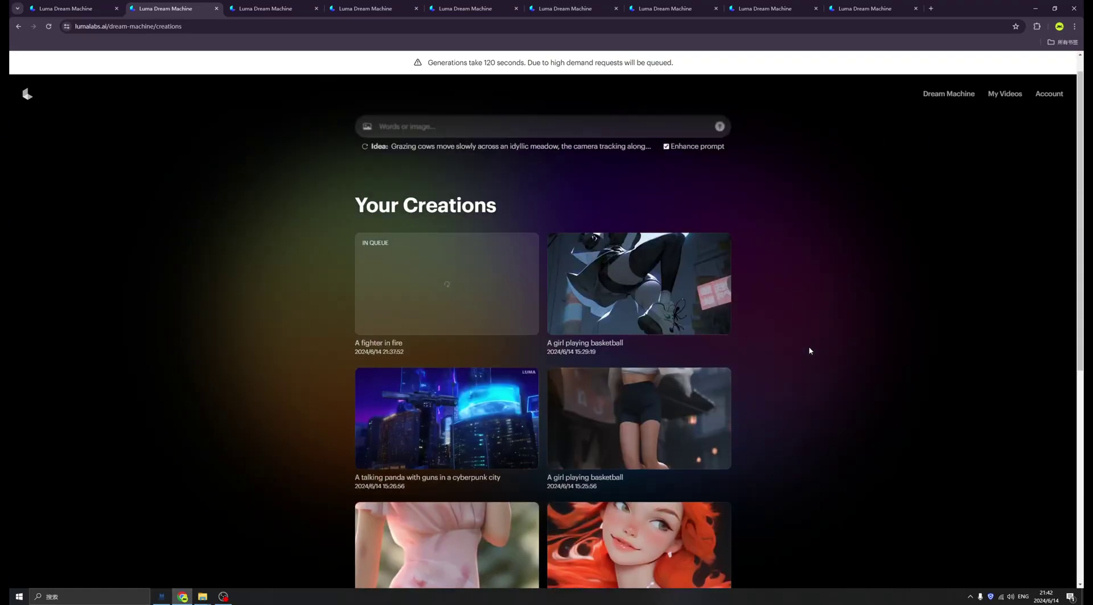
scroll(775, 225, up, 1)
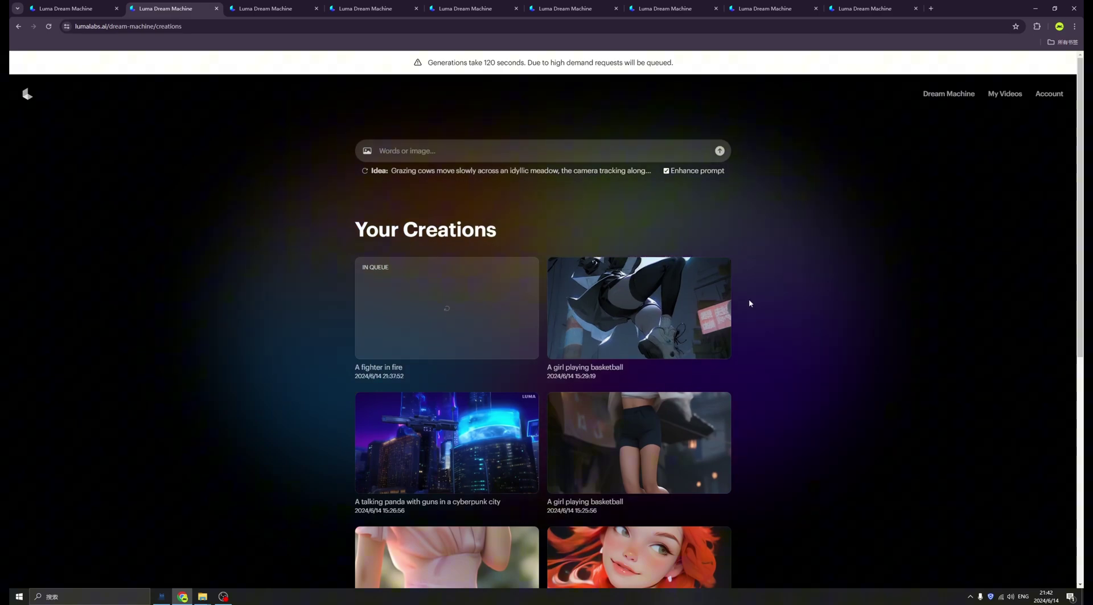
scroll(749, 303, down, 6)
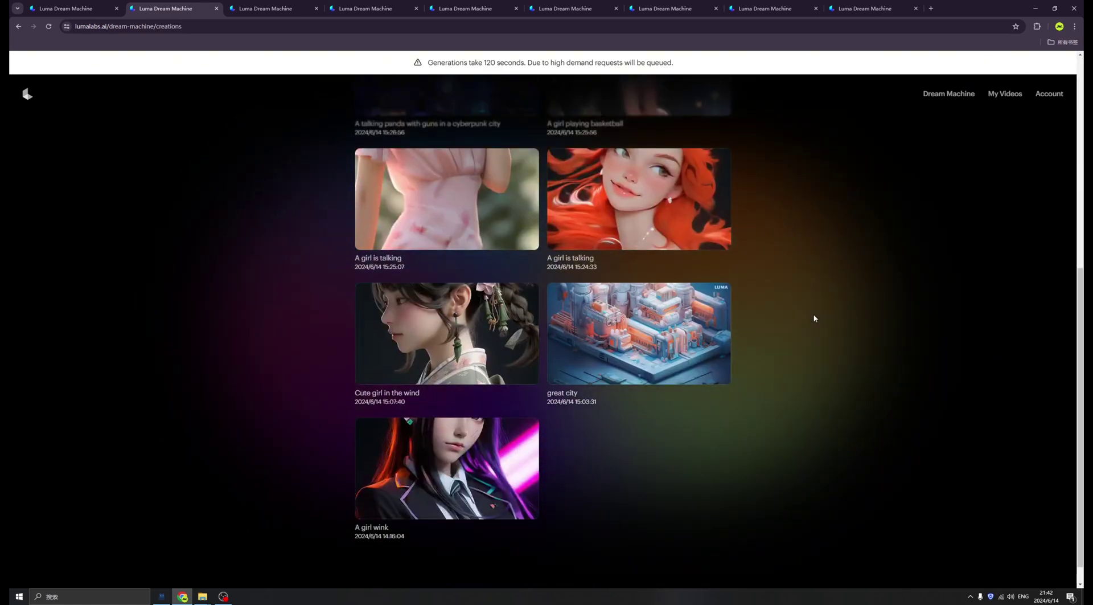
scroll(814, 318, up, 5)
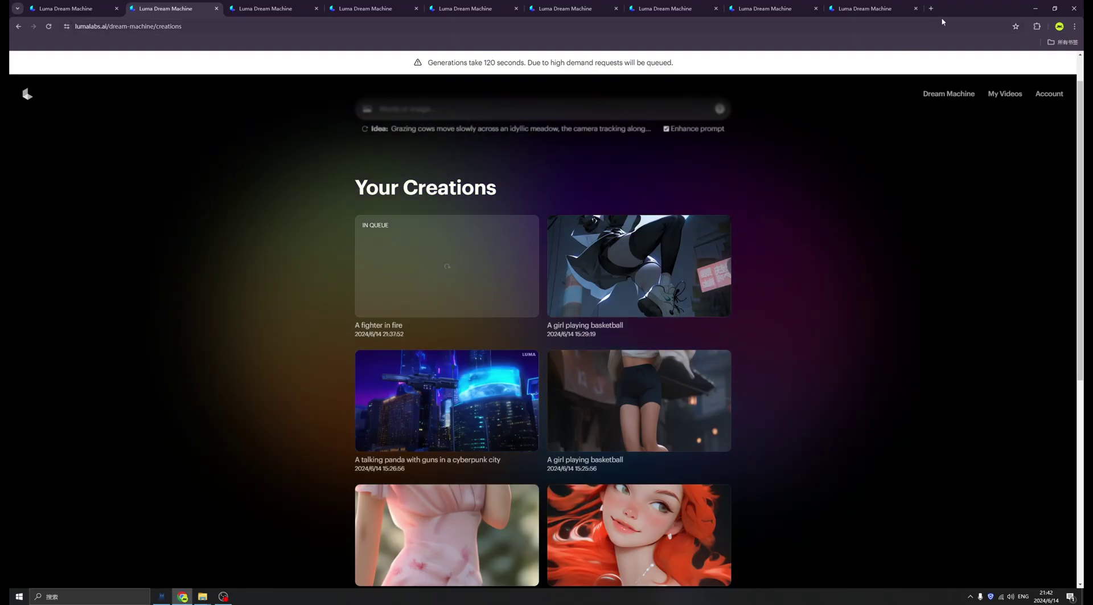
scroll(829, 244, down, 6)
Show the other 'A girl playing basketball' video page from its browser tab.
click(266, 8)
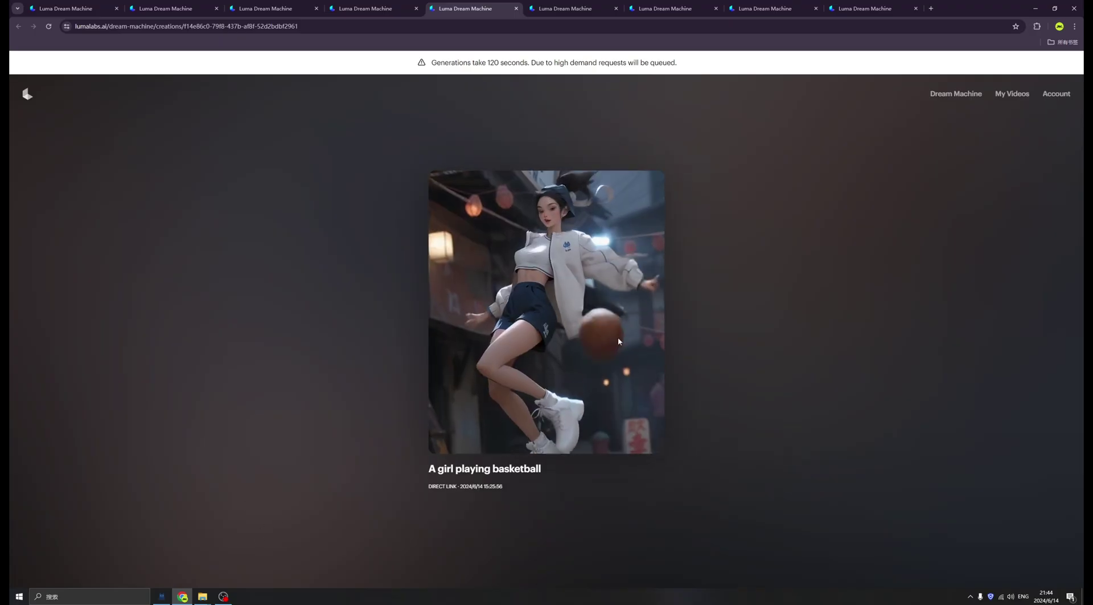
View the basketball girl source image from the image folder, then return to her video page.
mouse_move(203, 594)
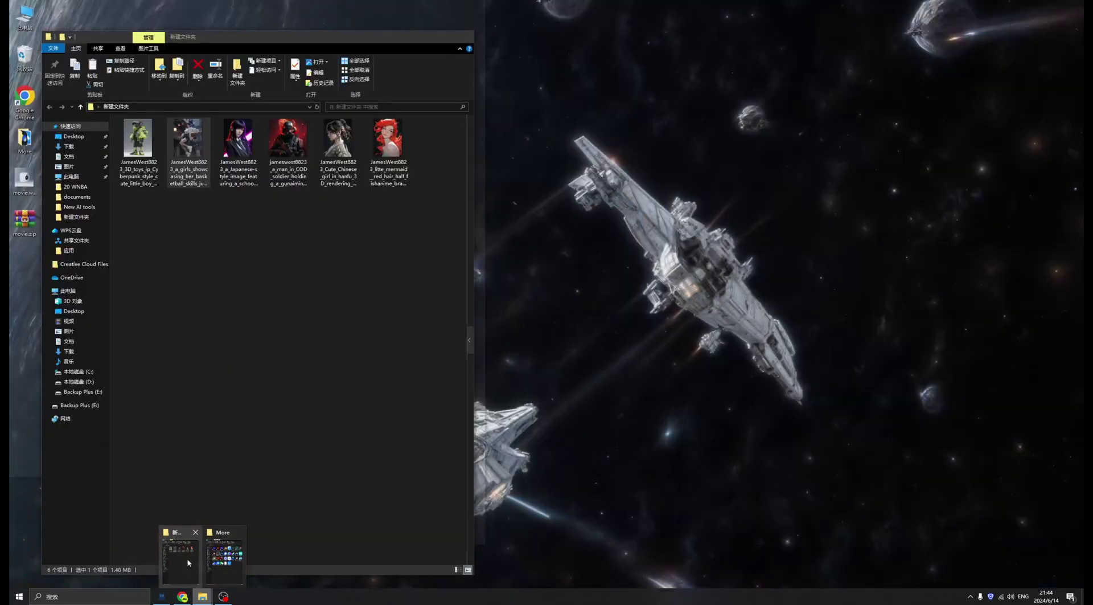
click(188, 562)
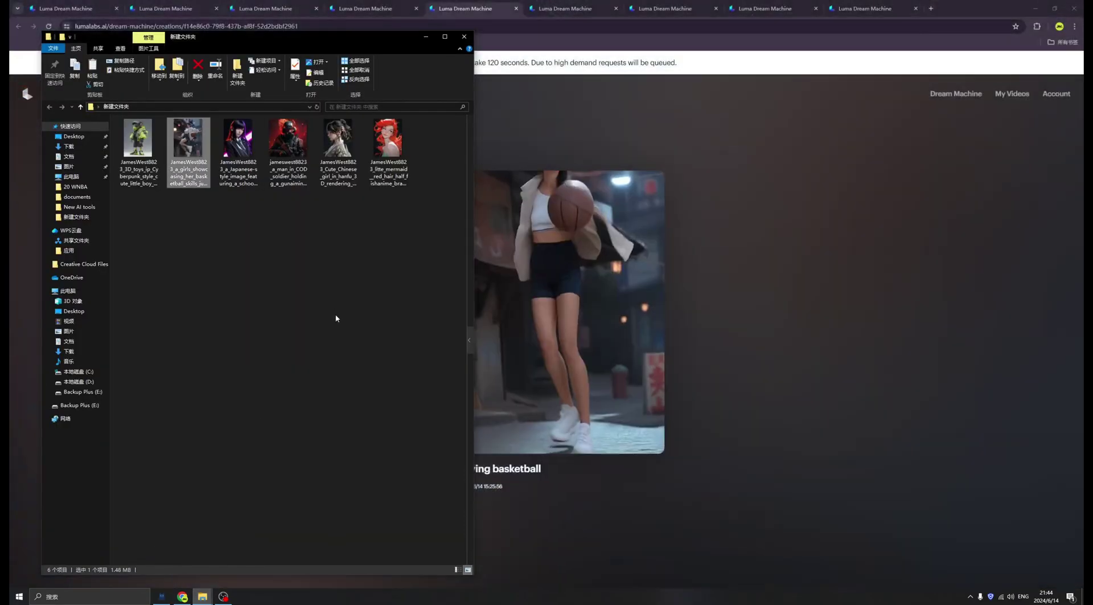
double_click(188, 144)
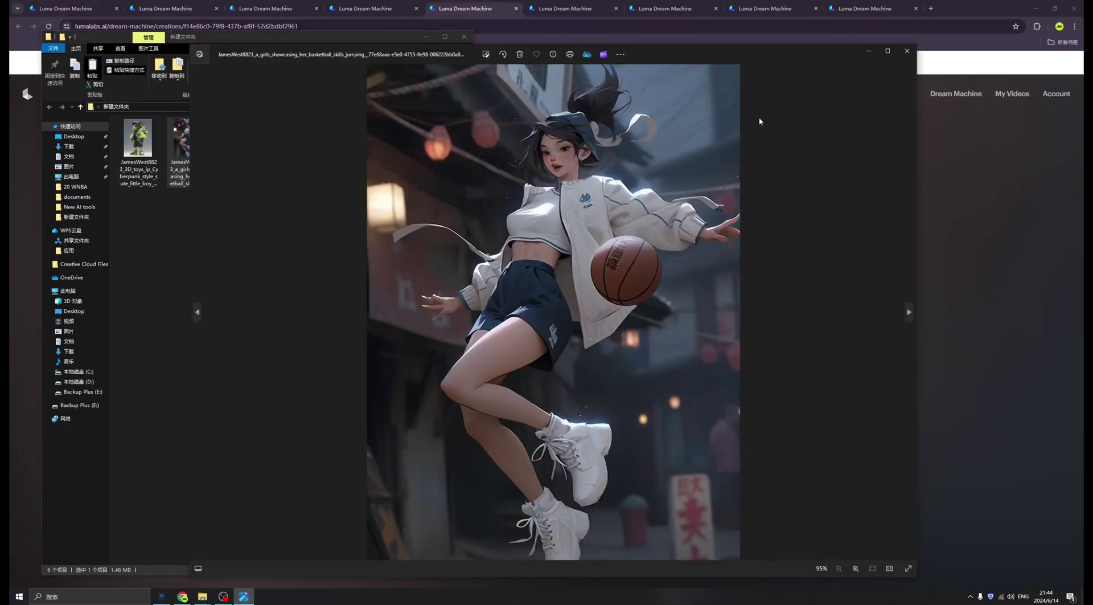
click(906, 52)
click(537, 238)
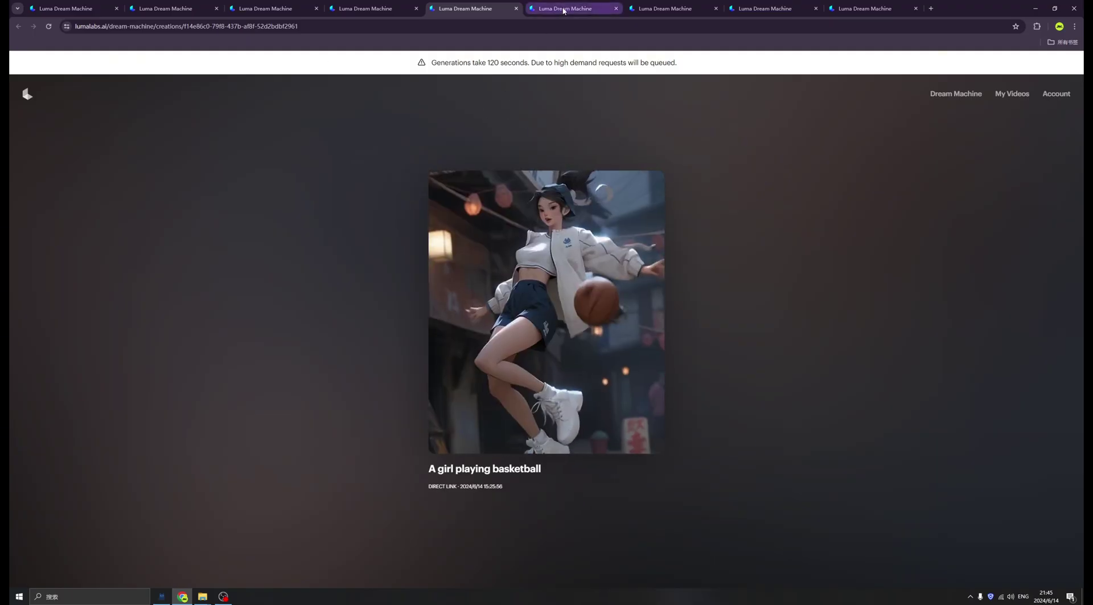
Review the pink-dress 'A girl is talking' video, then show the red-haired girl's creation page.
key(ctrl+Tab)
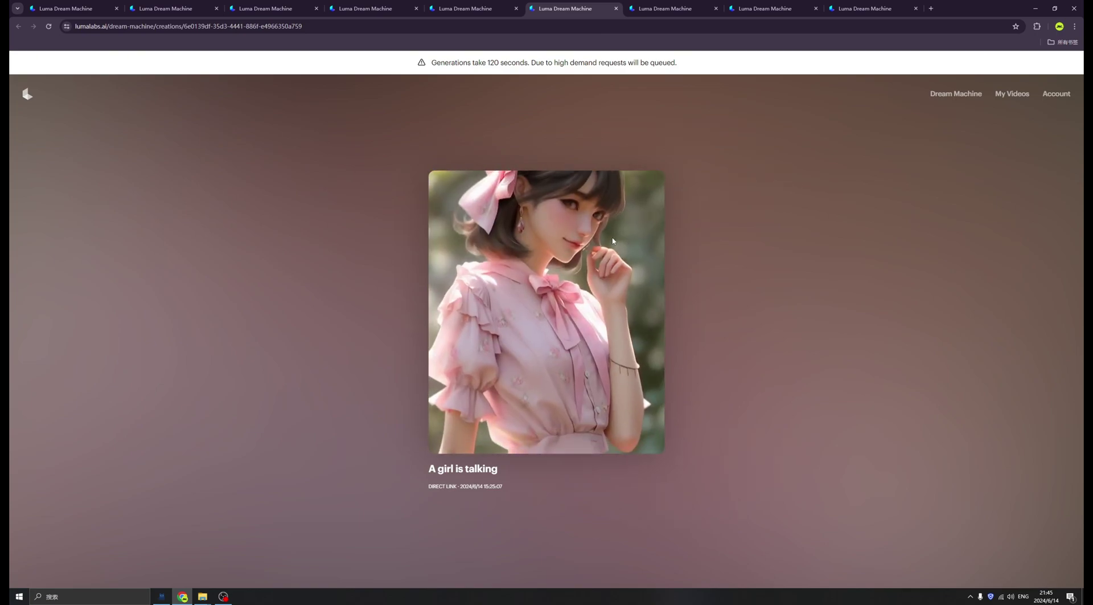
mouse_move(203, 596)
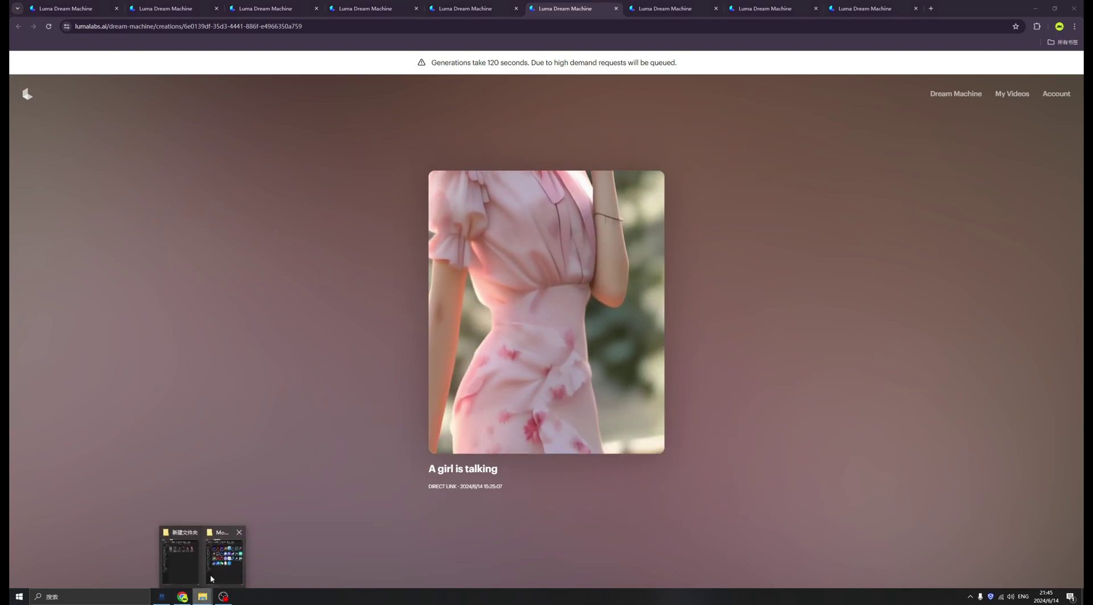
click(216, 555)
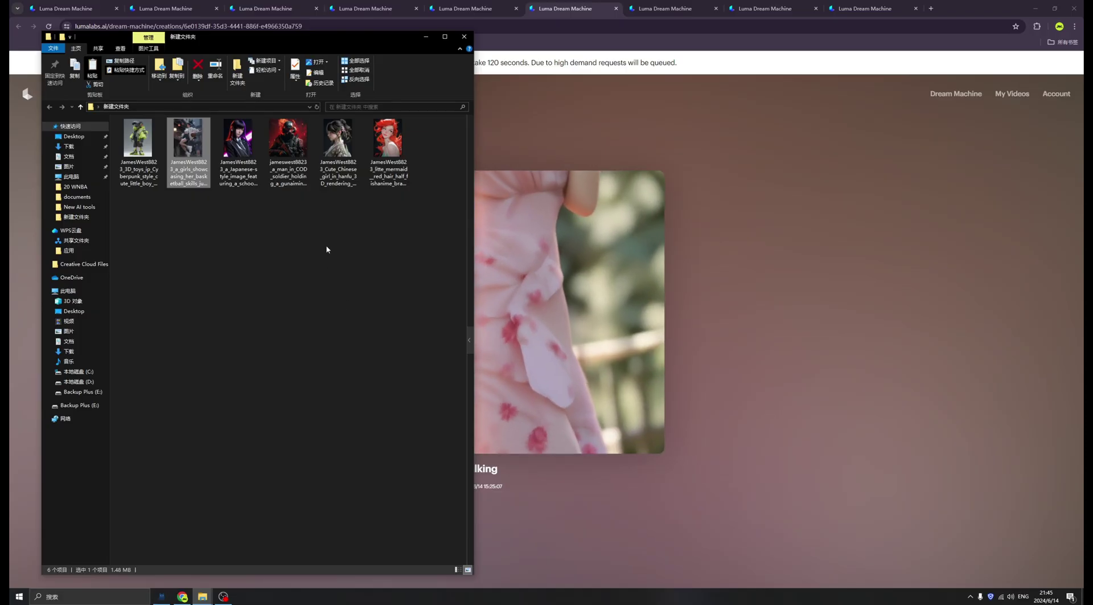
click(732, 280)
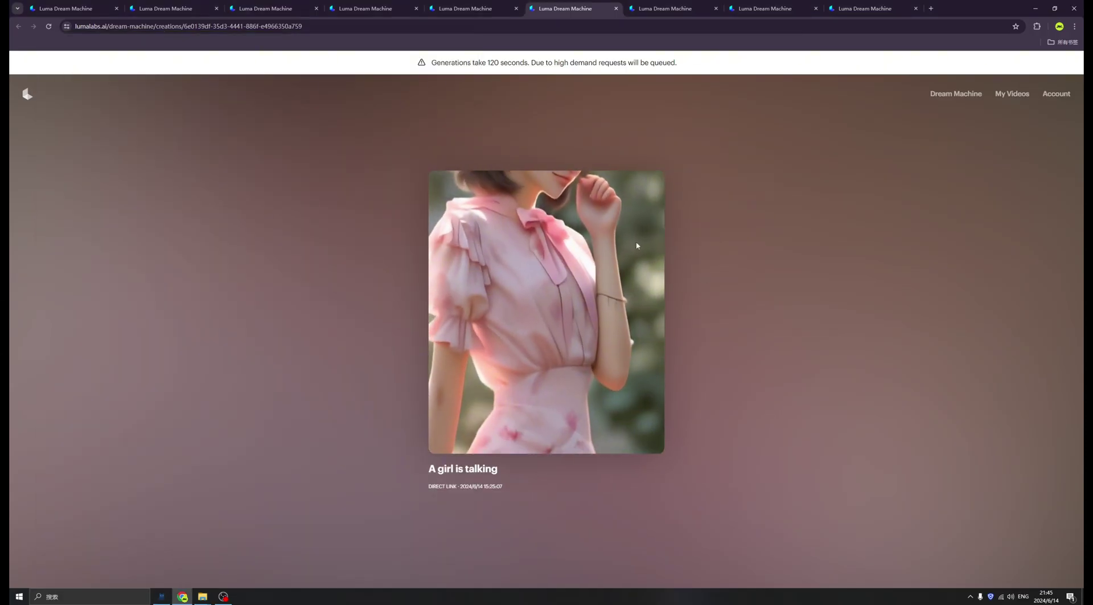
click(662, 8)
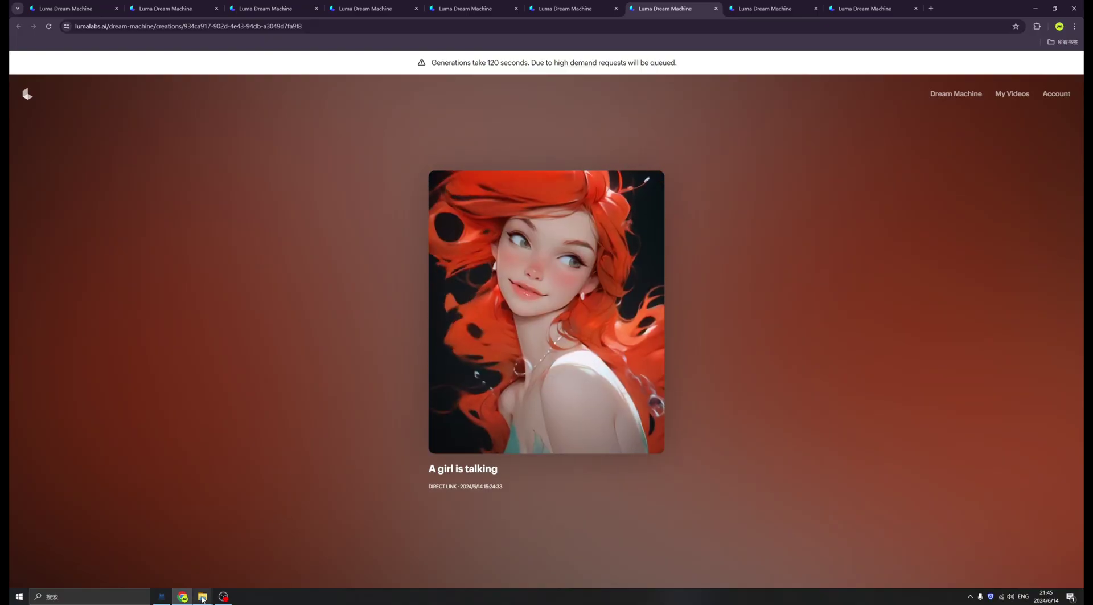
mouse_move(204, 599)
click(189, 568)
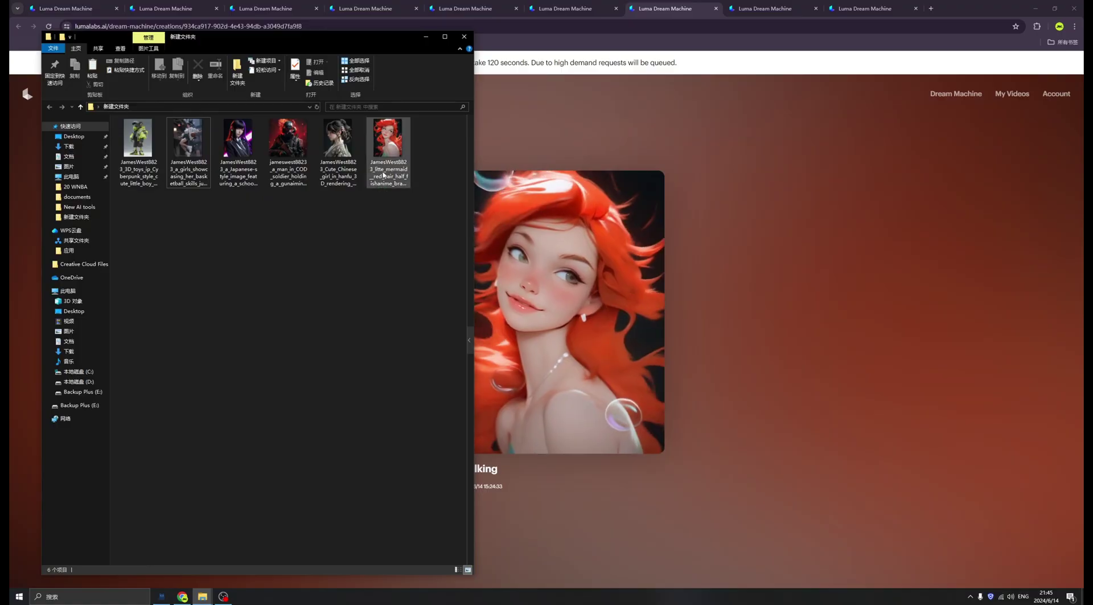
double_click(389, 150)
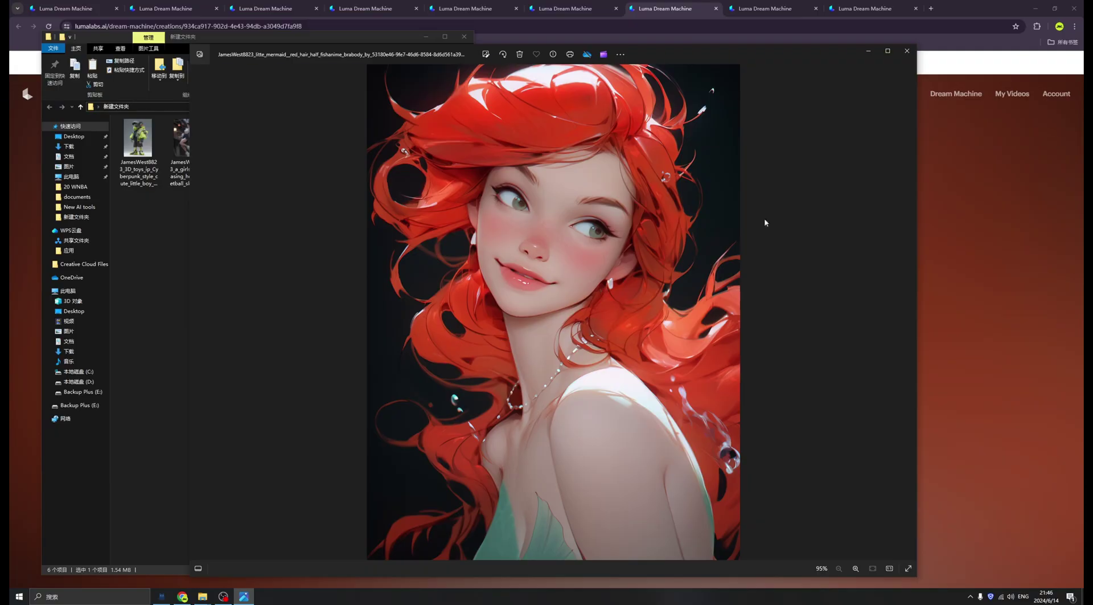
click(942, 313)
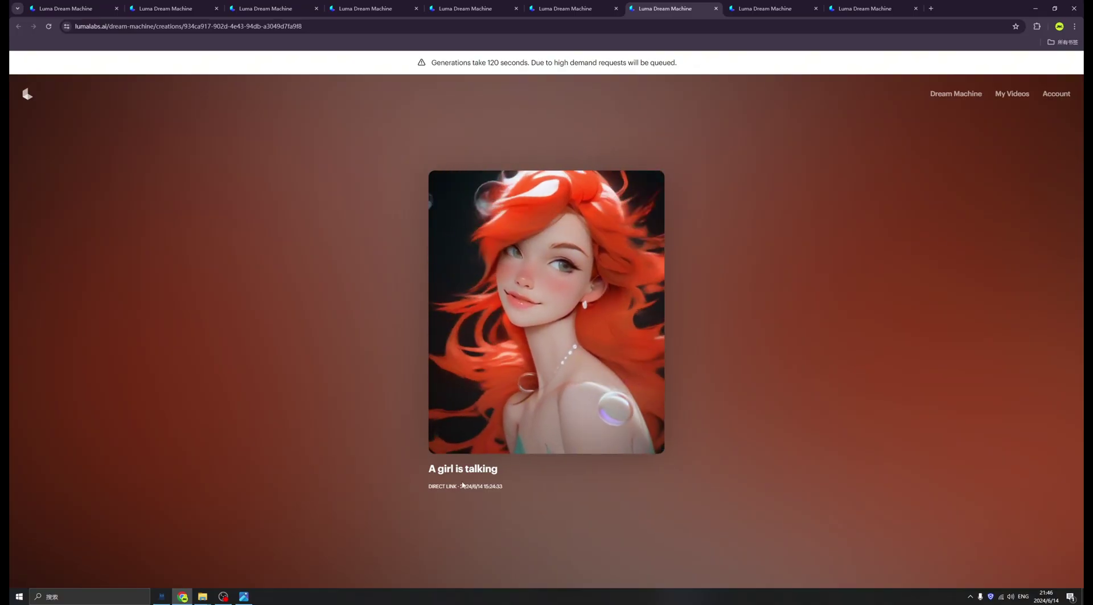
Play the red-haired girl's mp4 via DIRECT LINK, replay it, then close that tab.
click(442, 486)
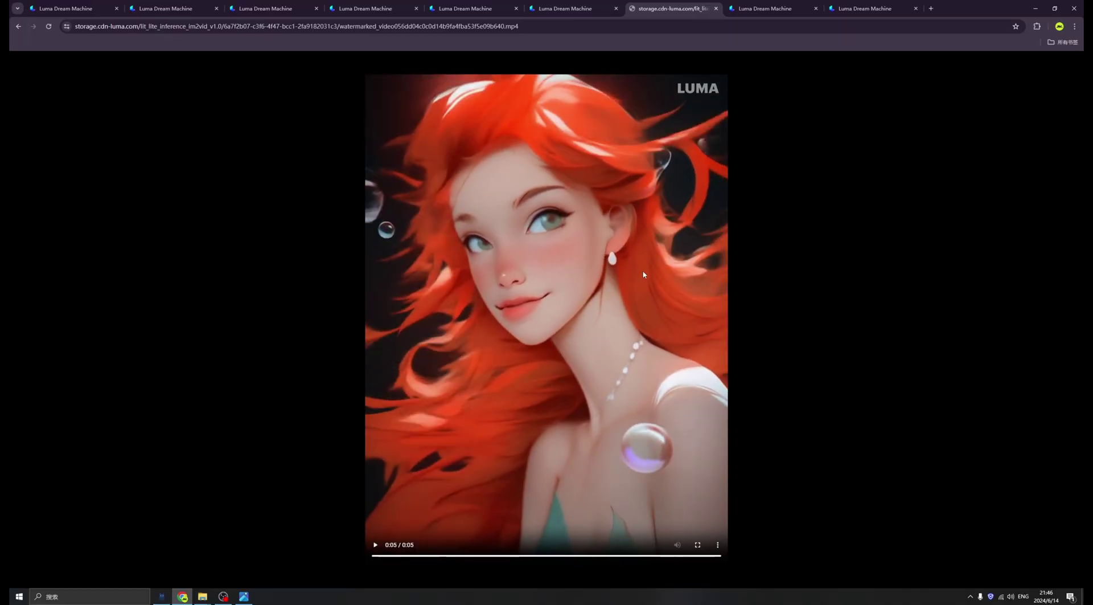
click(373, 545)
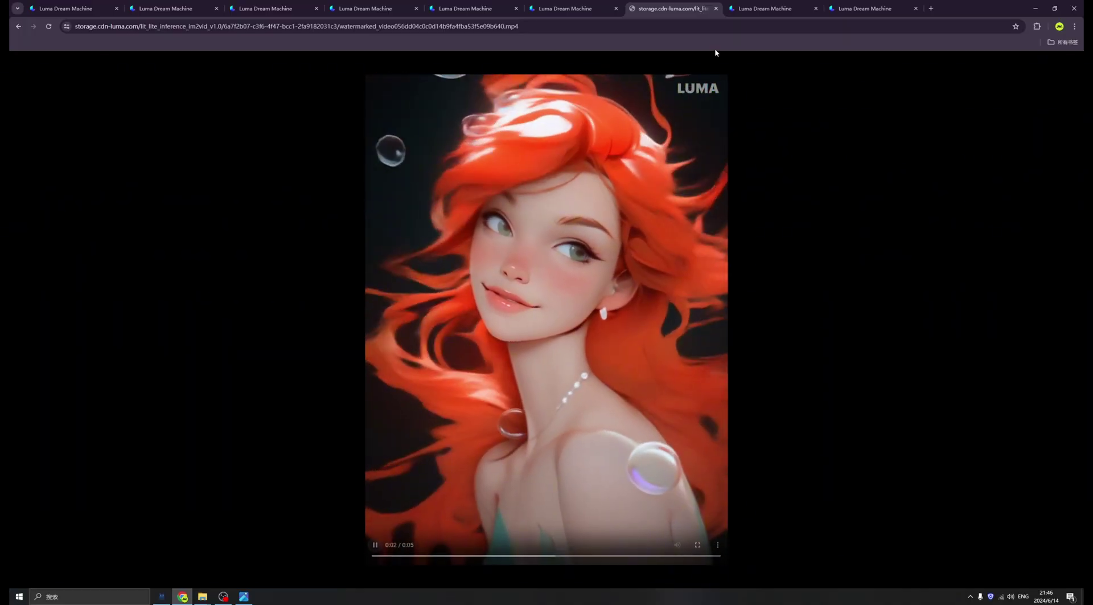
key(ctrl+w)
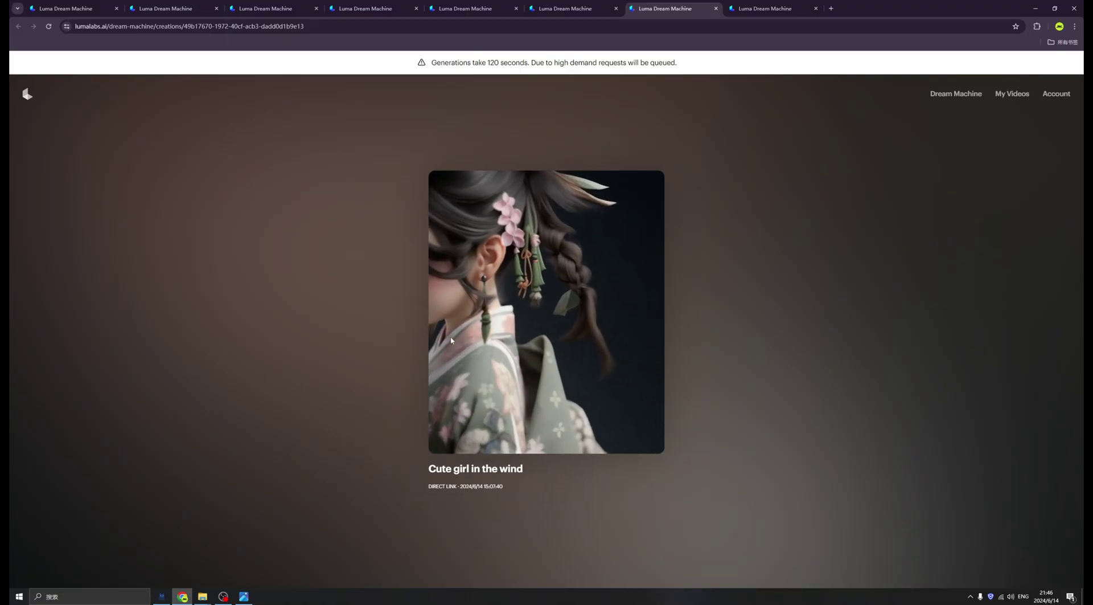
View the kimono girl reference image, then switch to the 'A girl wink' creation.
mouse_move(206, 598)
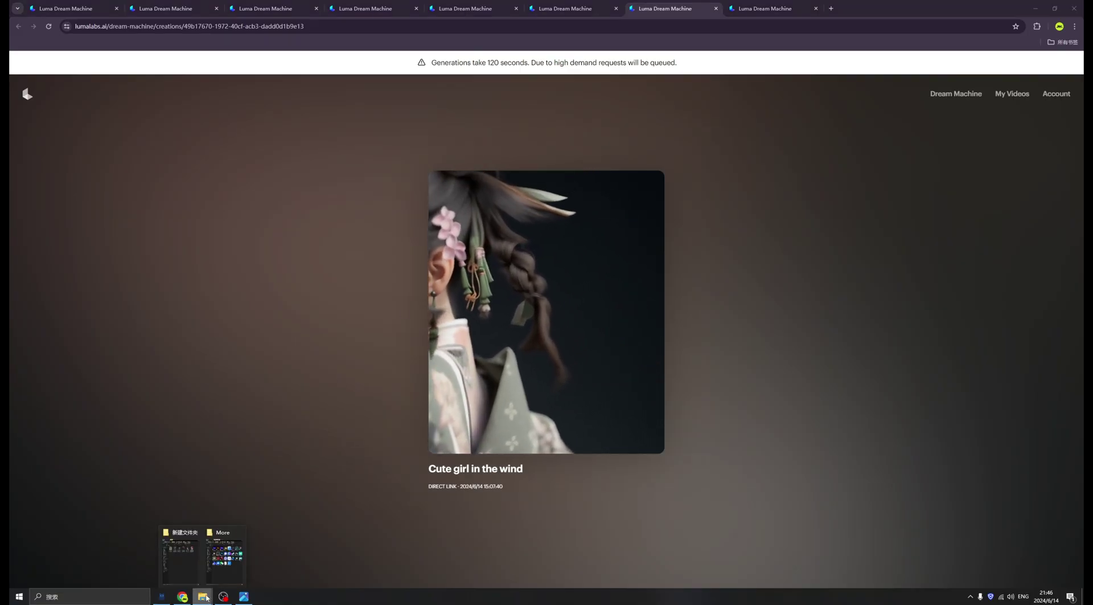
click(190, 558)
double_click(337, 138)
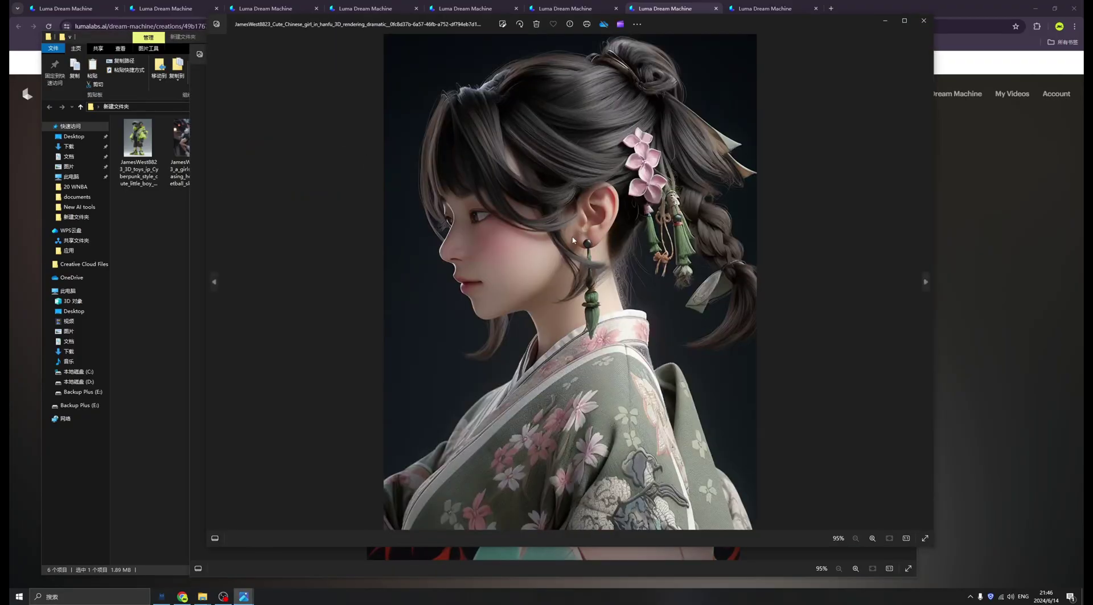
key(alt+Tab)
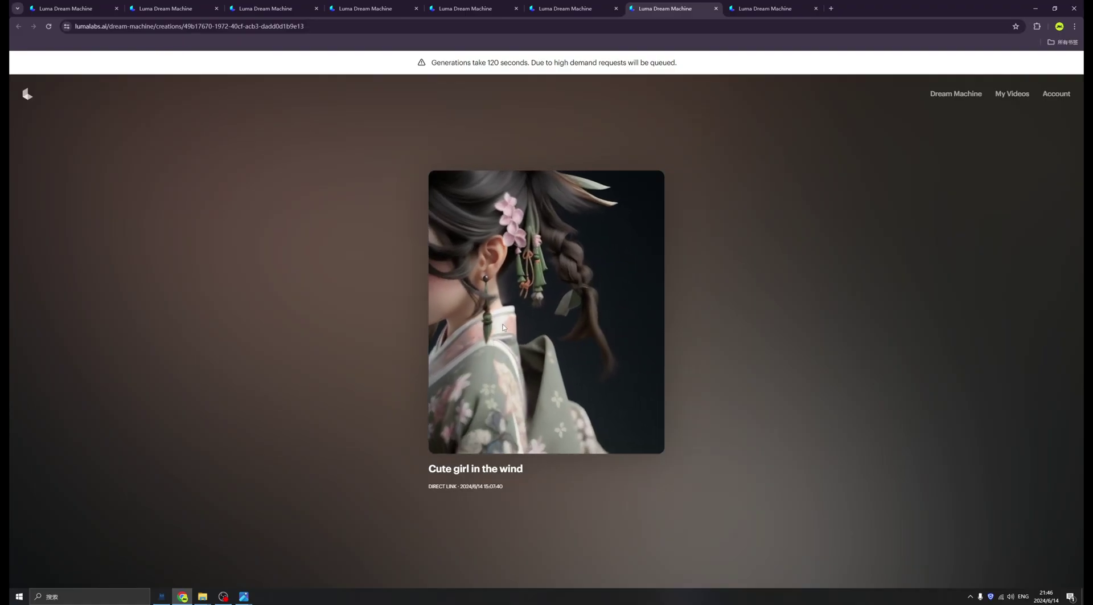
click(764, 8)
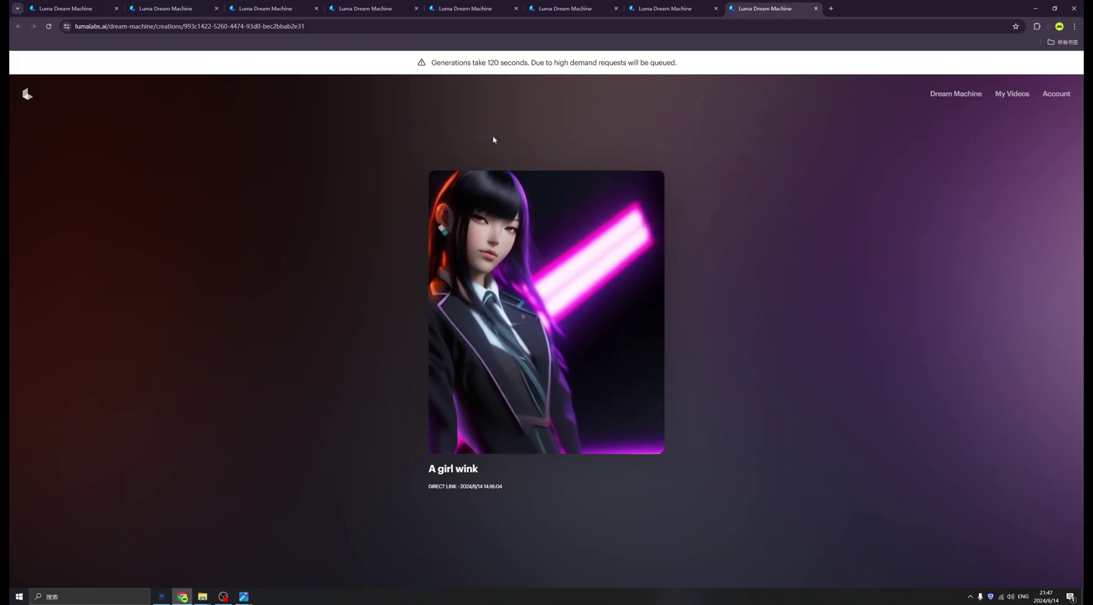
On the creations gallery, enter 'A boy with gun in cyber punk city' with Enhance prompt on.
click(268, 10)
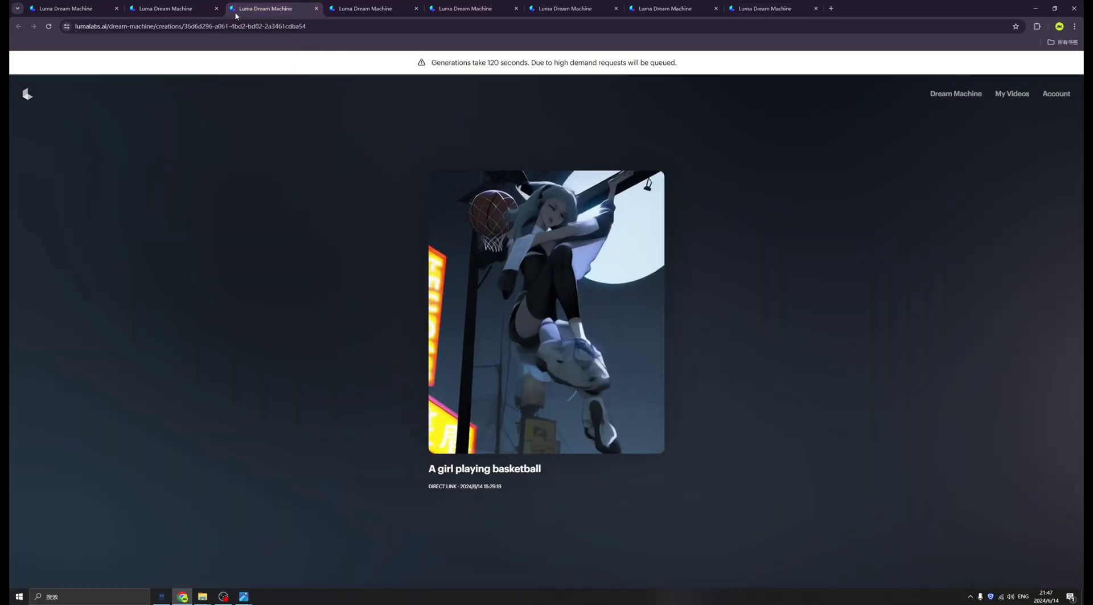
click(166, 11)
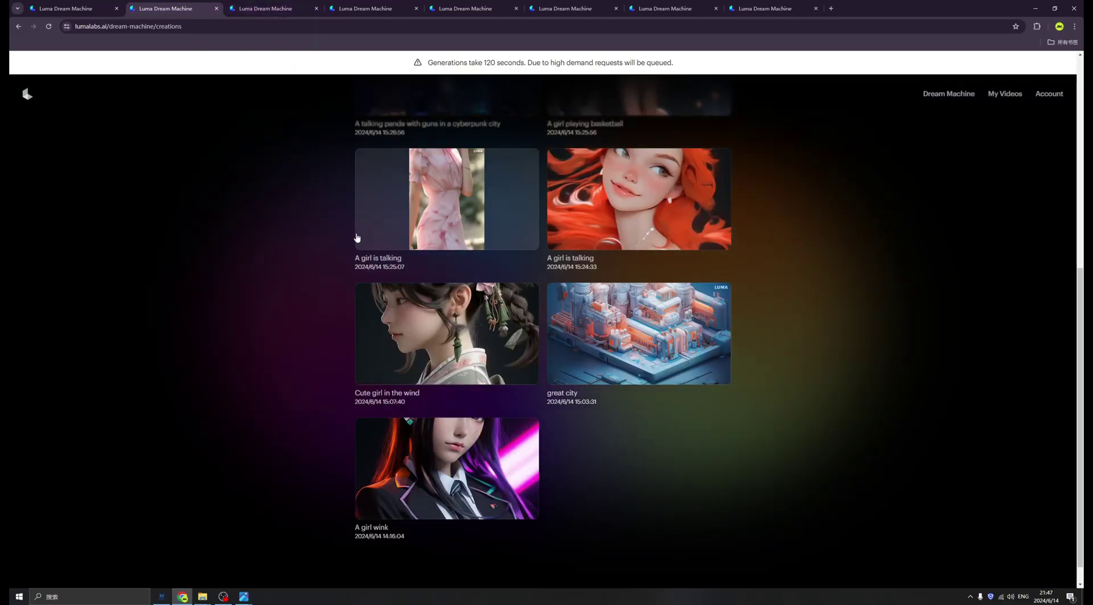
scroll(359, 237, up, 6)
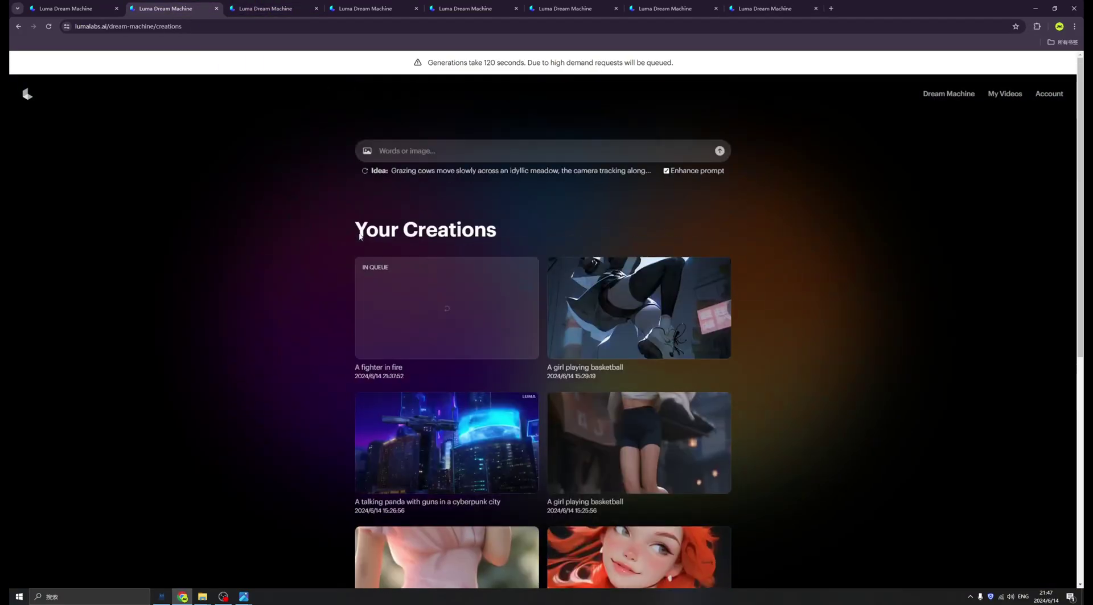
click(519, 150)
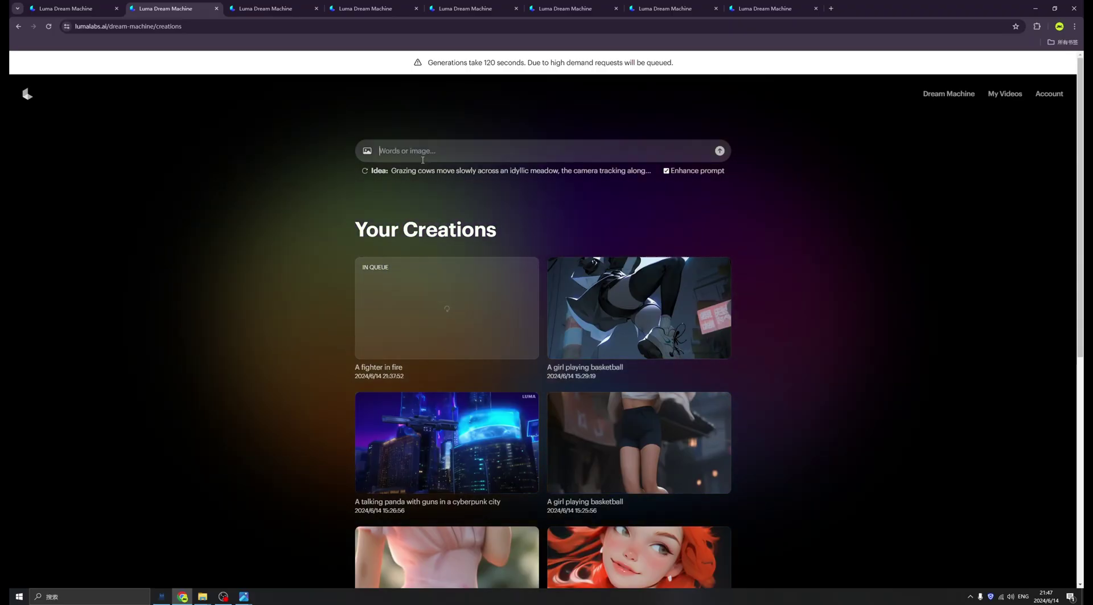
text(A boy with gu)
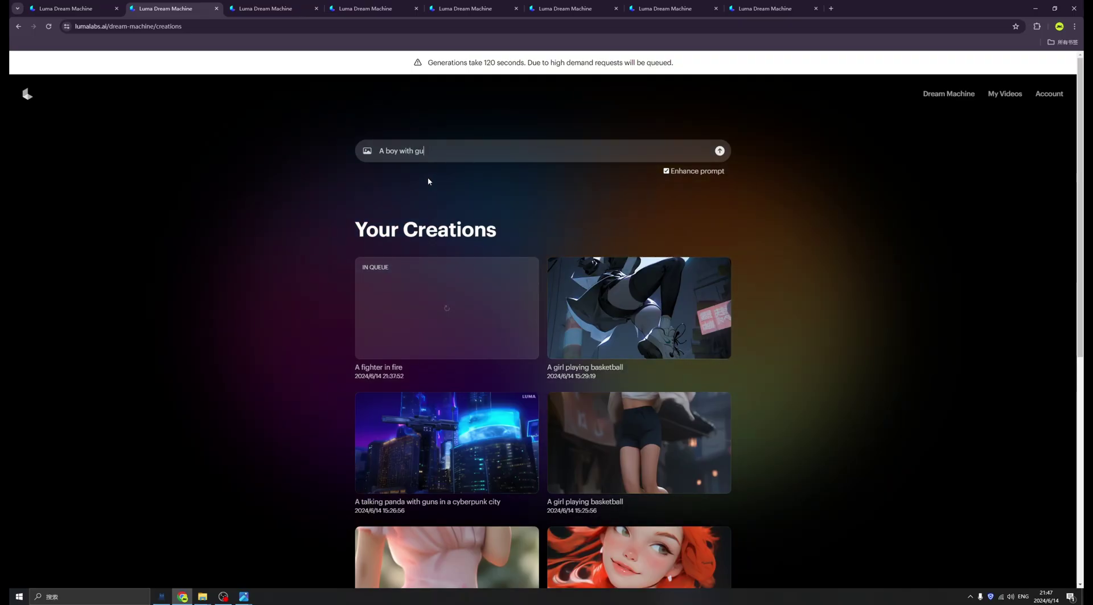
text(n in cyber p)
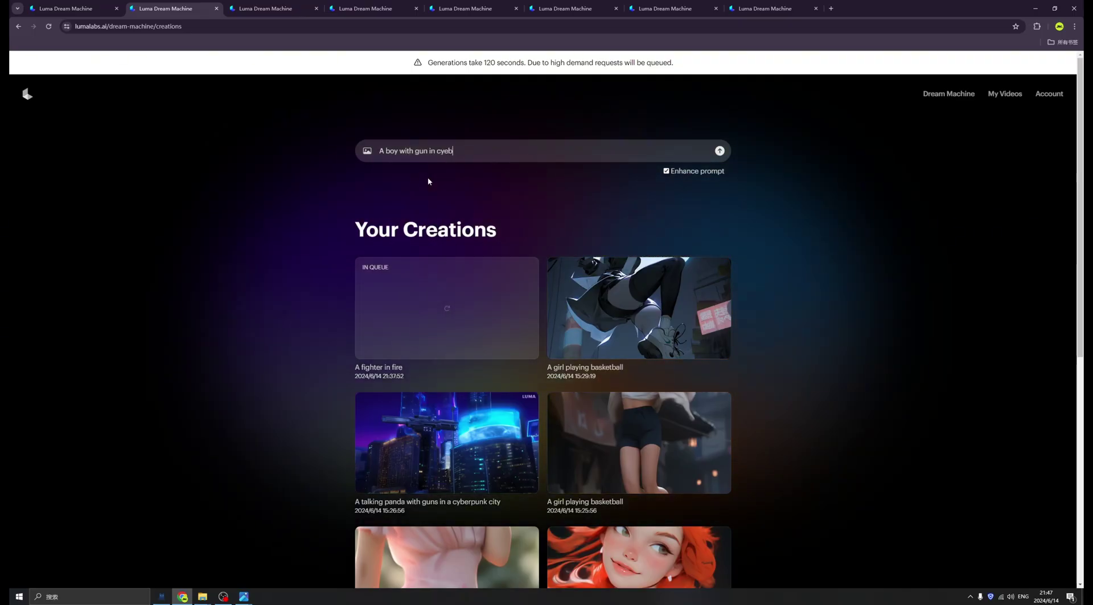
text(unkl)
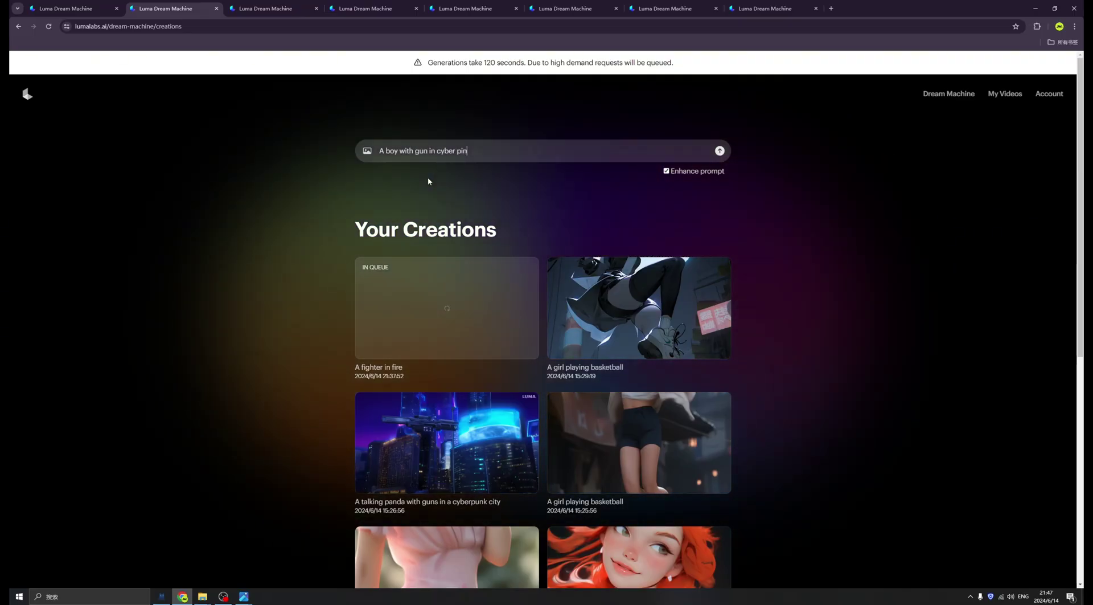
key(BackSpace)
key(BackSpace)
text(city)
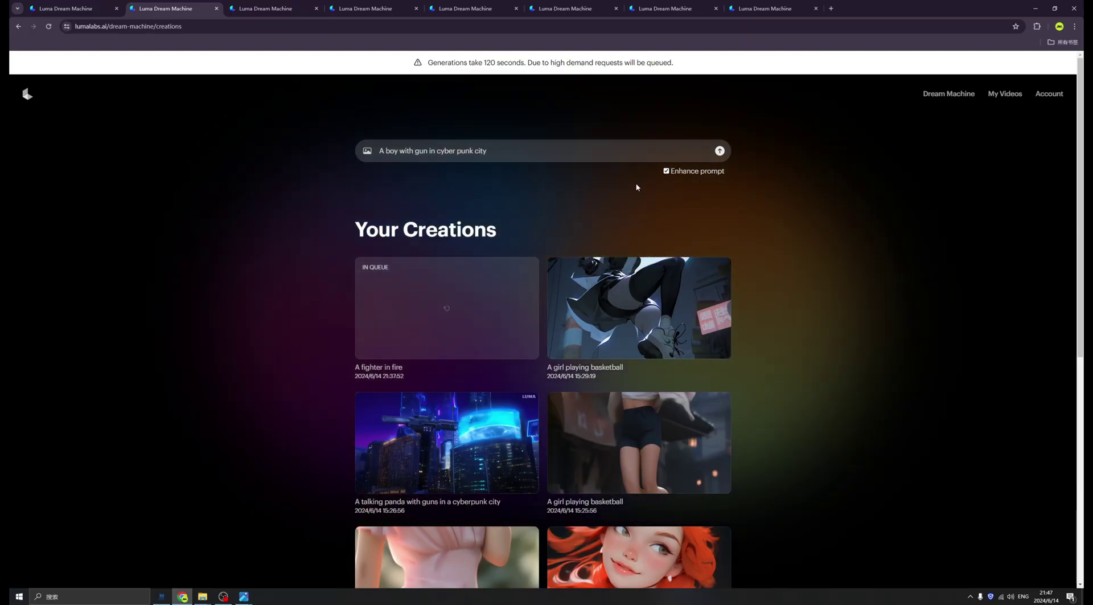
click(666, 170)
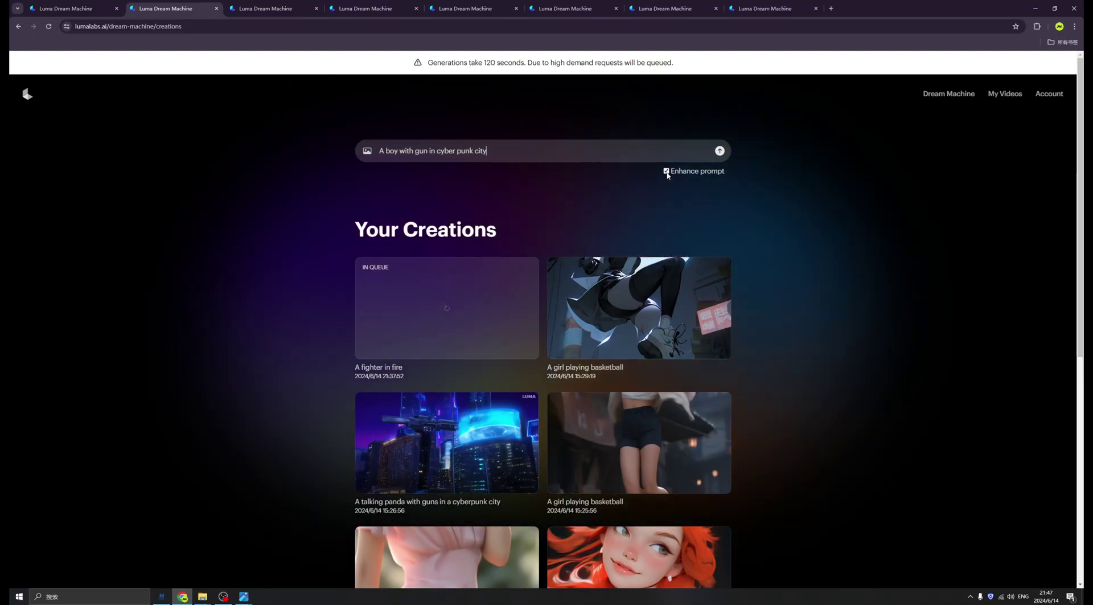
Attach the green 3D toy boy image from the 新建文件夹 folder.
click(367, 152)
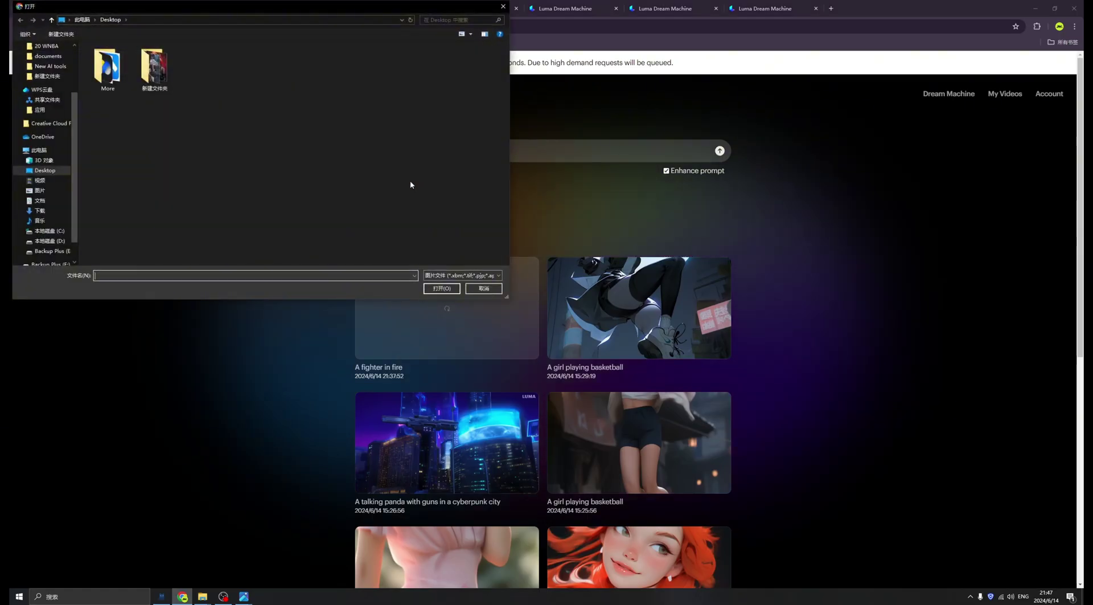
double_click(156, 77)
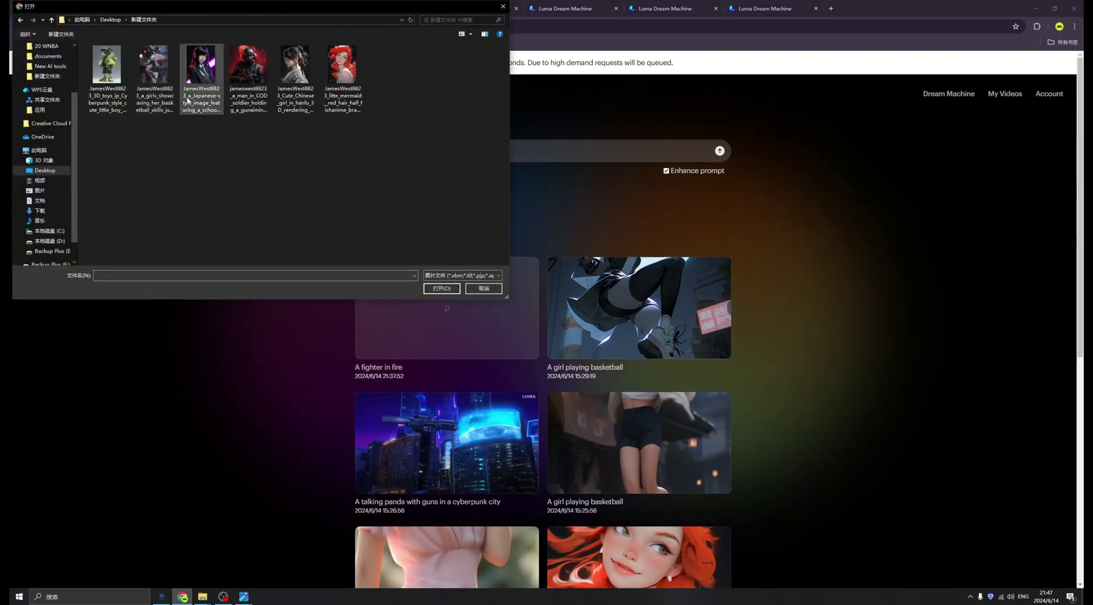
double_click(110, 69)
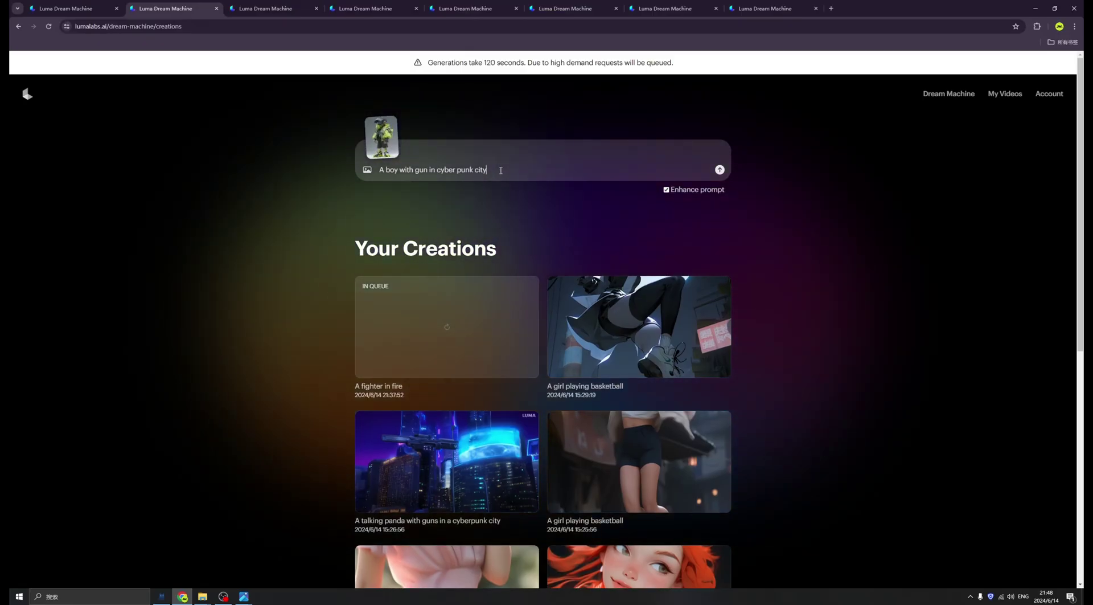
Replace the prompt text with 'A very cool little boy in green.'.
click(413, 169)
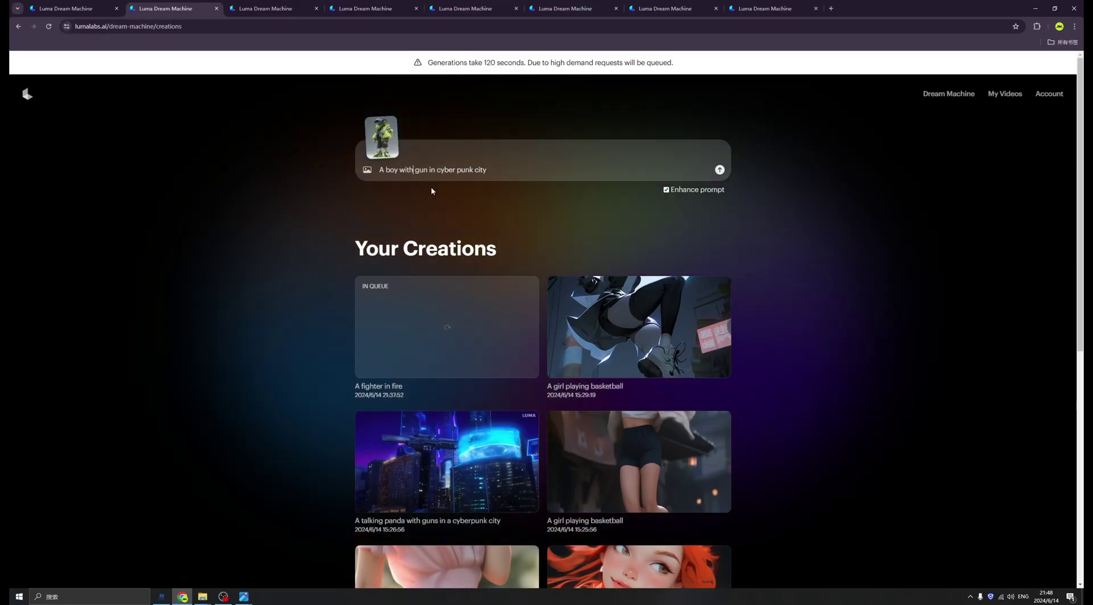
key(ctrl+a)
text(A boy)
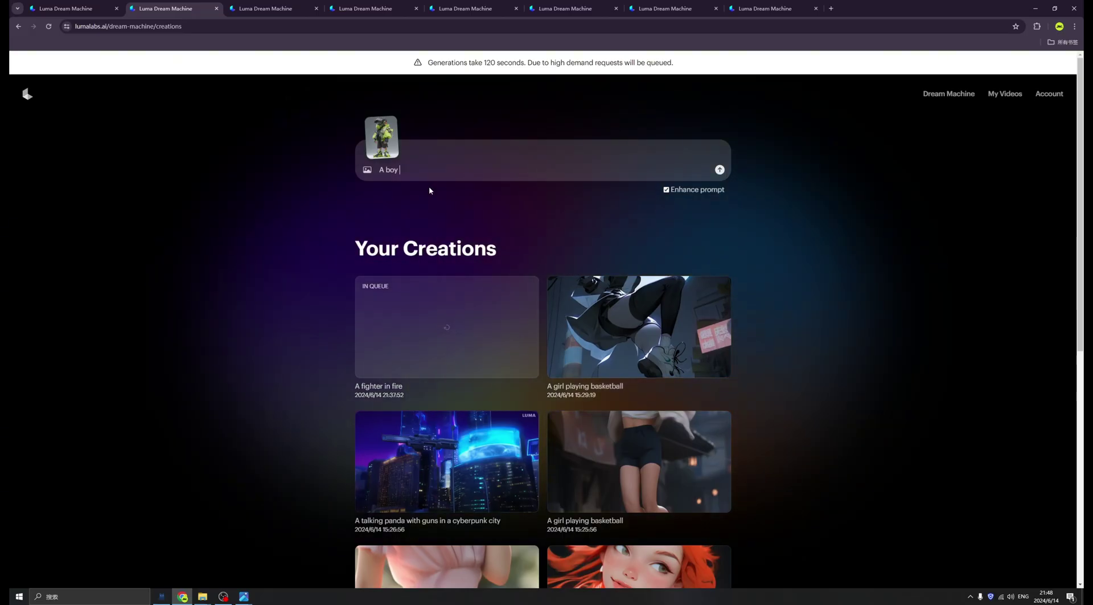
key(BackSpace)
key(BackSpace)
key(BackSpace)
key(BackSpace)
text(ver)
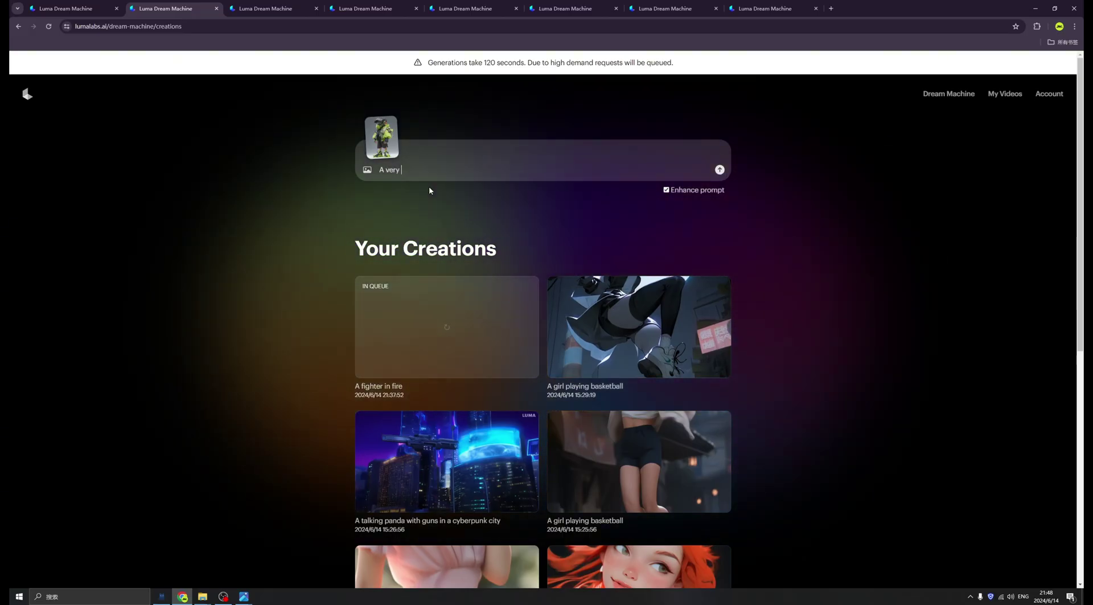
text(y cool li)
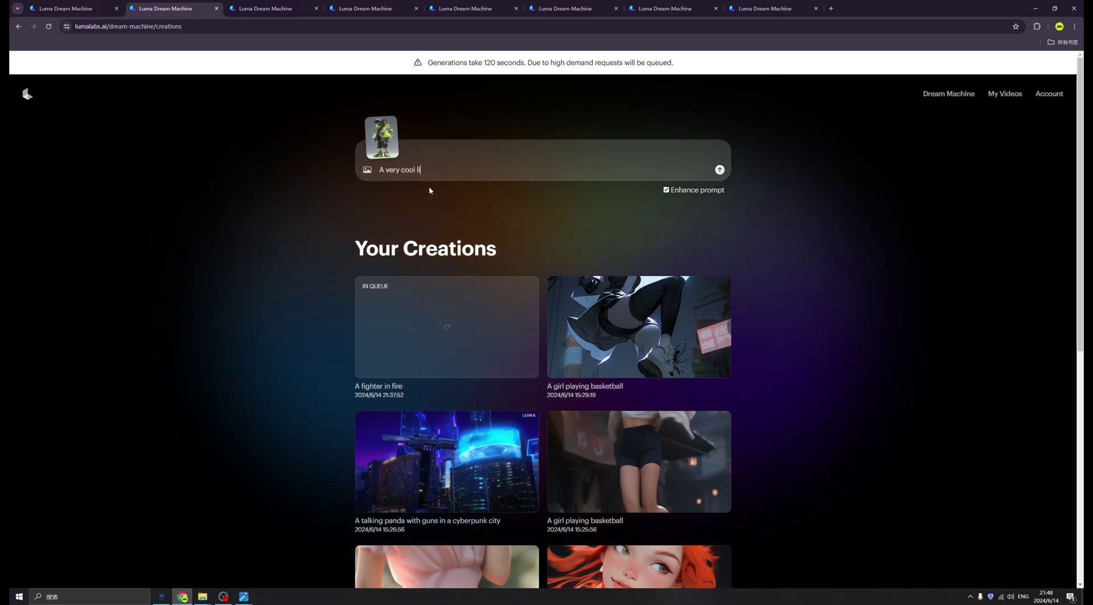
text(ttle boy)
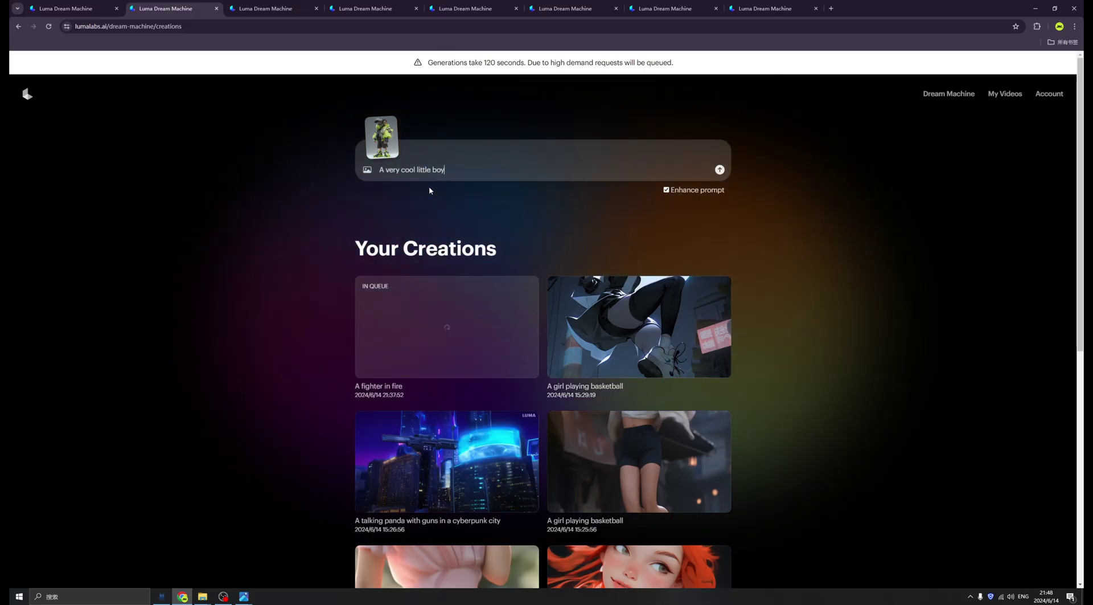
text( in green.)
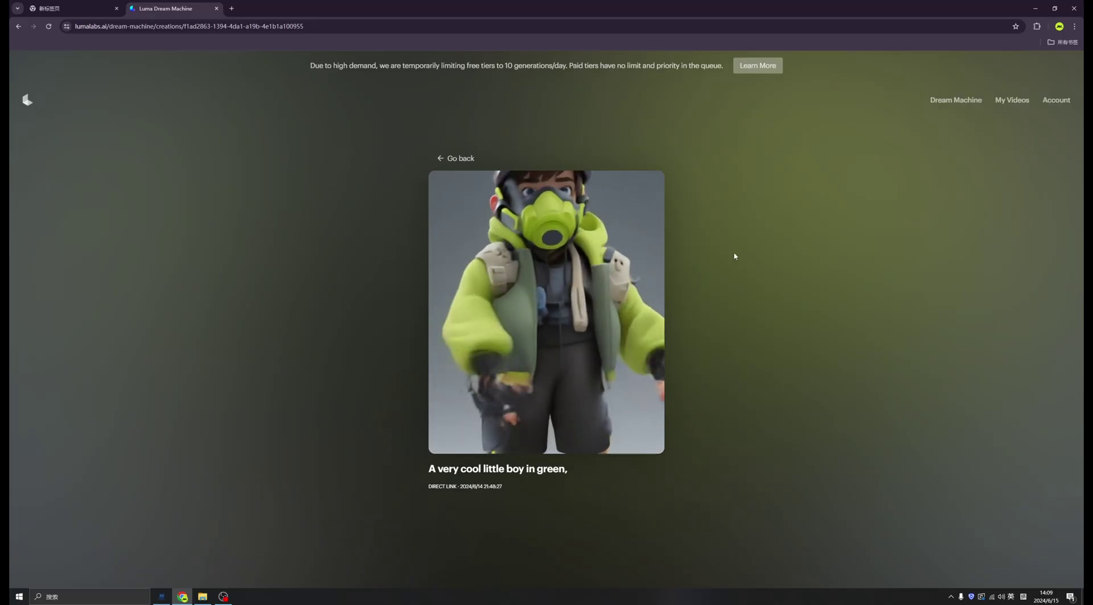
Return to the gallery, look at 'A fighter in fire', then go back to the list.
click(461, 159)
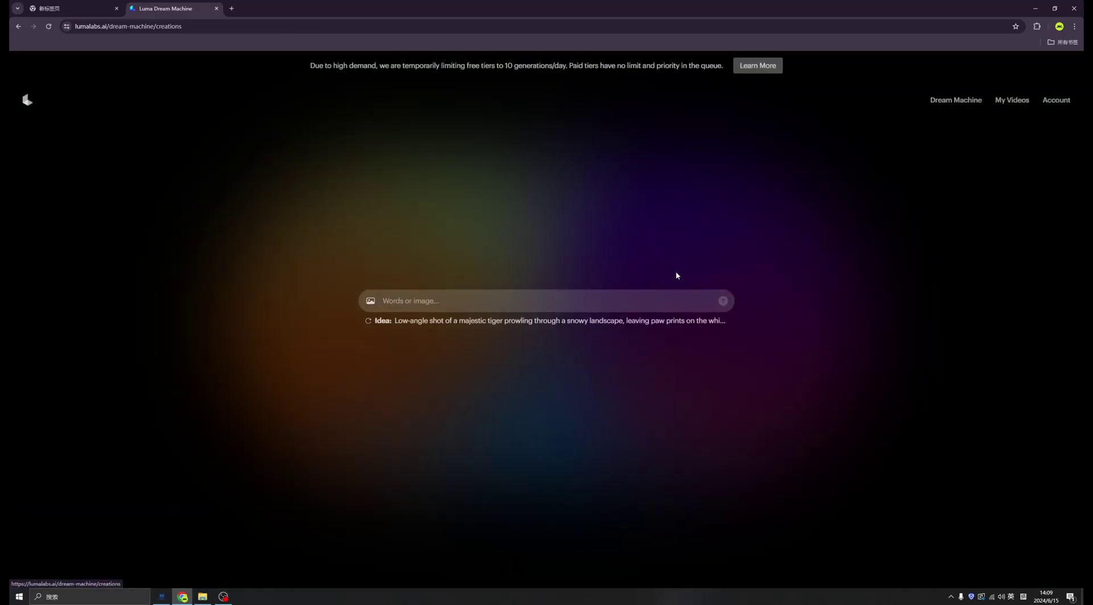
scroll(725, 300, down, 1)
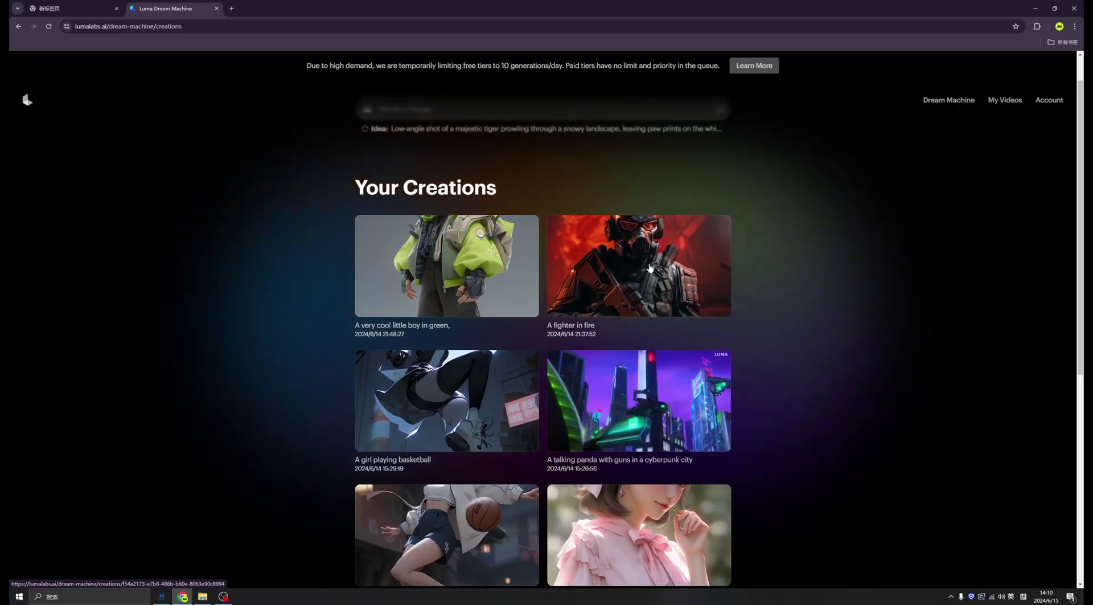
click(650, 268)
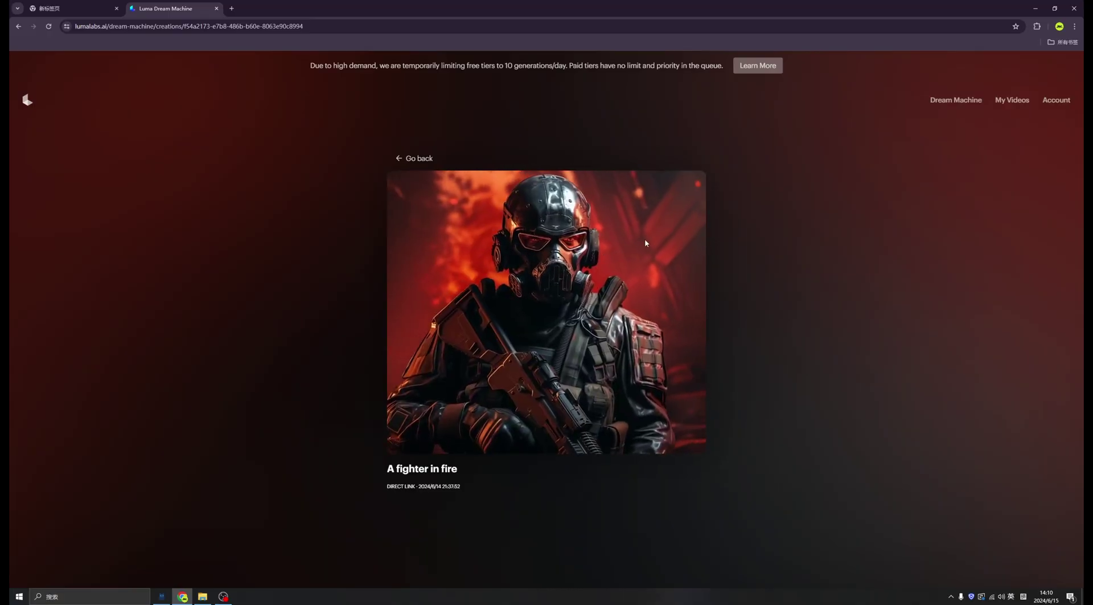
click(406, 158)
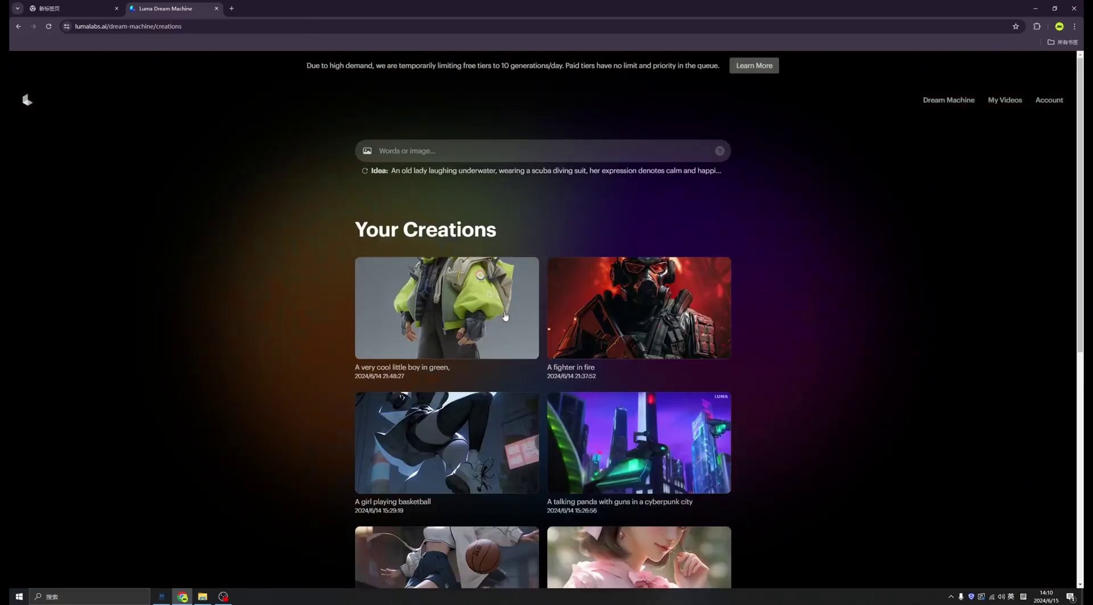
scroll(506, 313, down, 2)
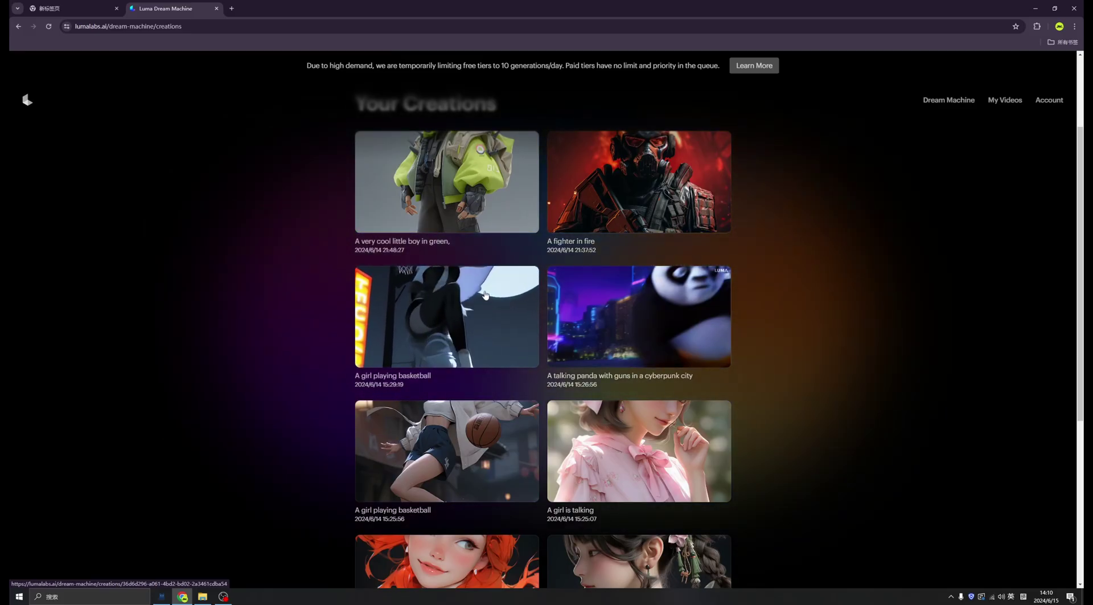
scroll(494, 292, up, 2)
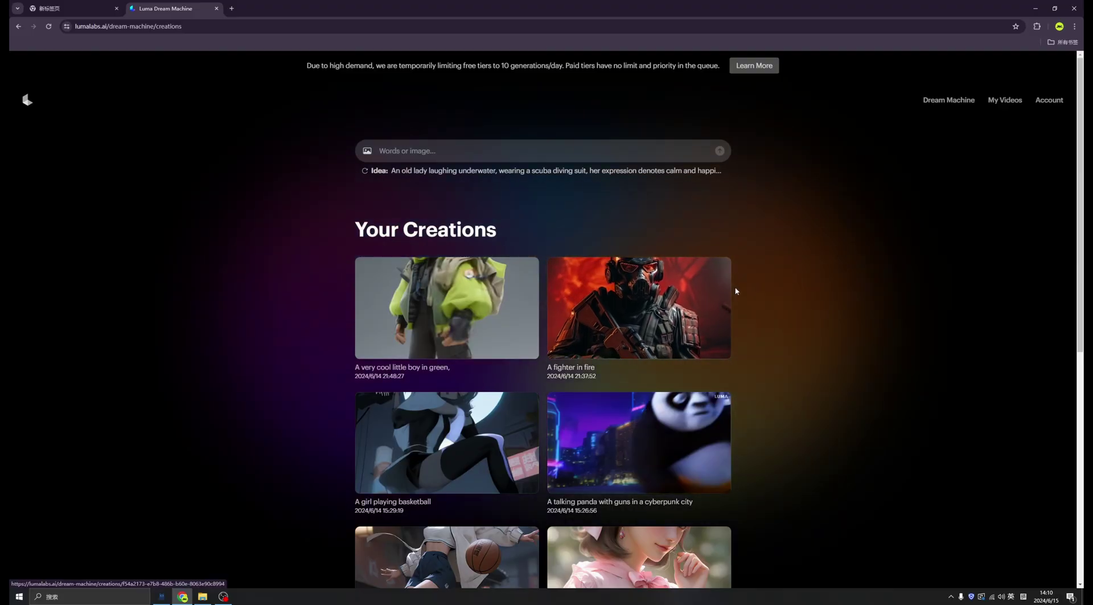
scroll(736, 287, down, 2)
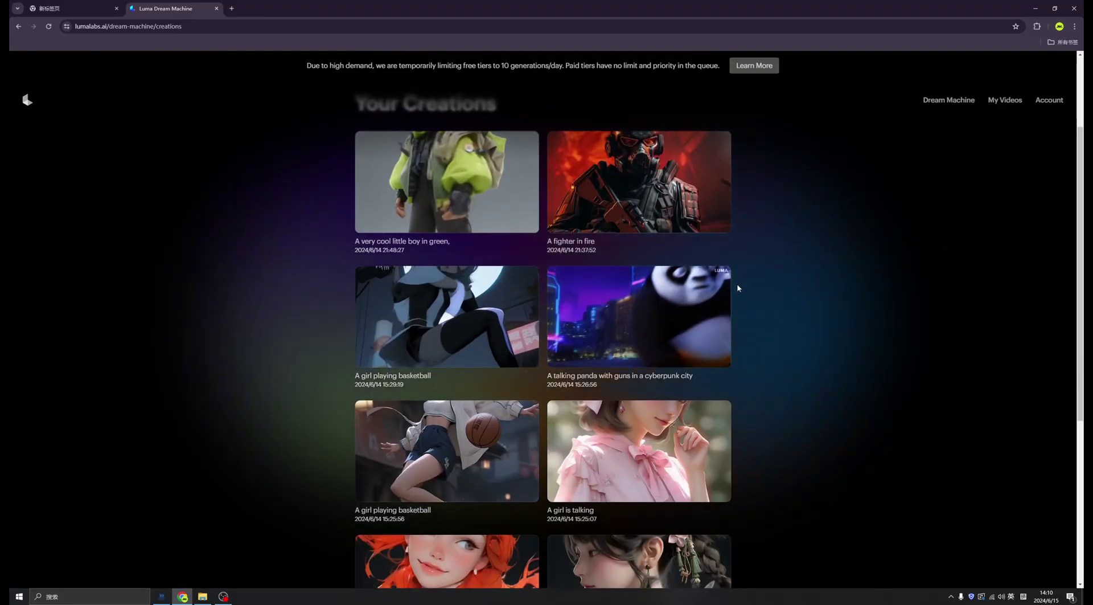
scroll(737, 288, up, 2)
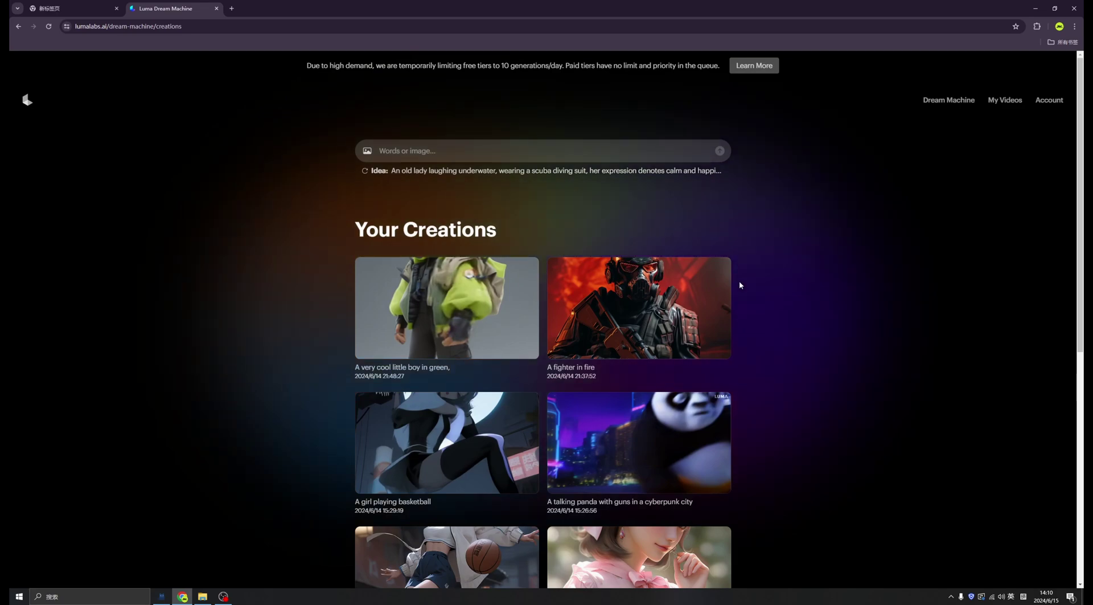